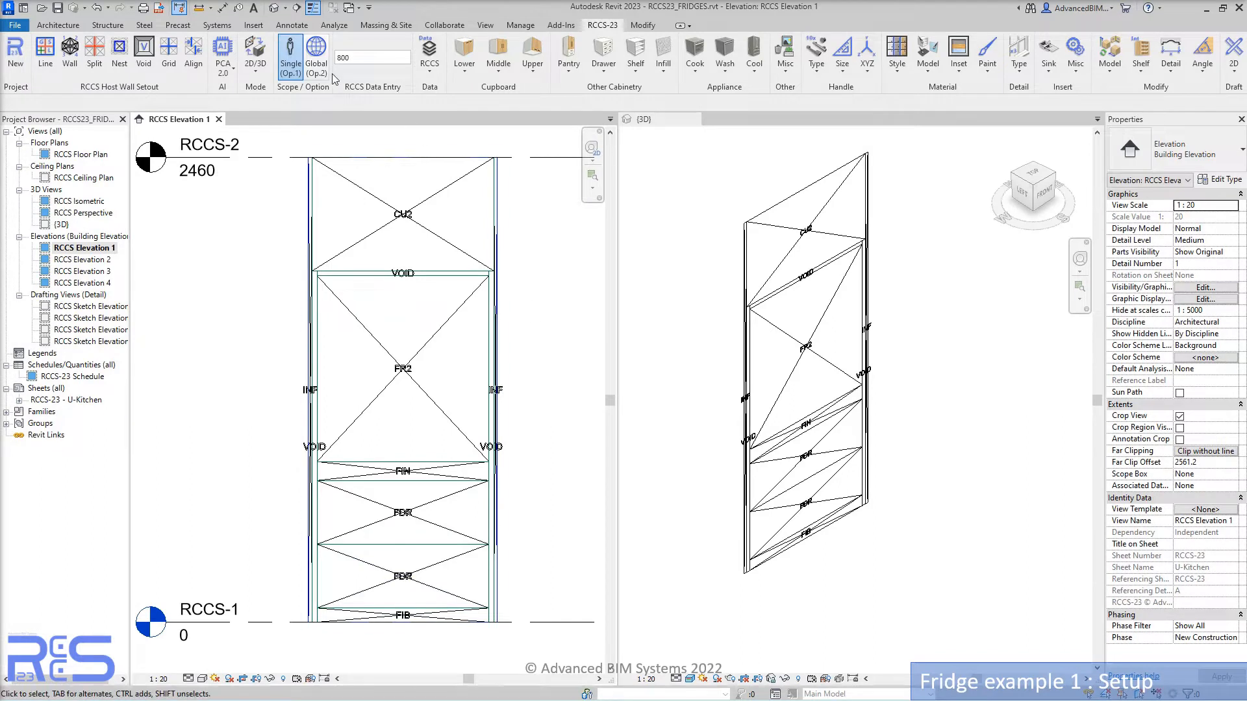
- Convert the first fridge cabinet layout to 3D Mode
left_click(257, 68)
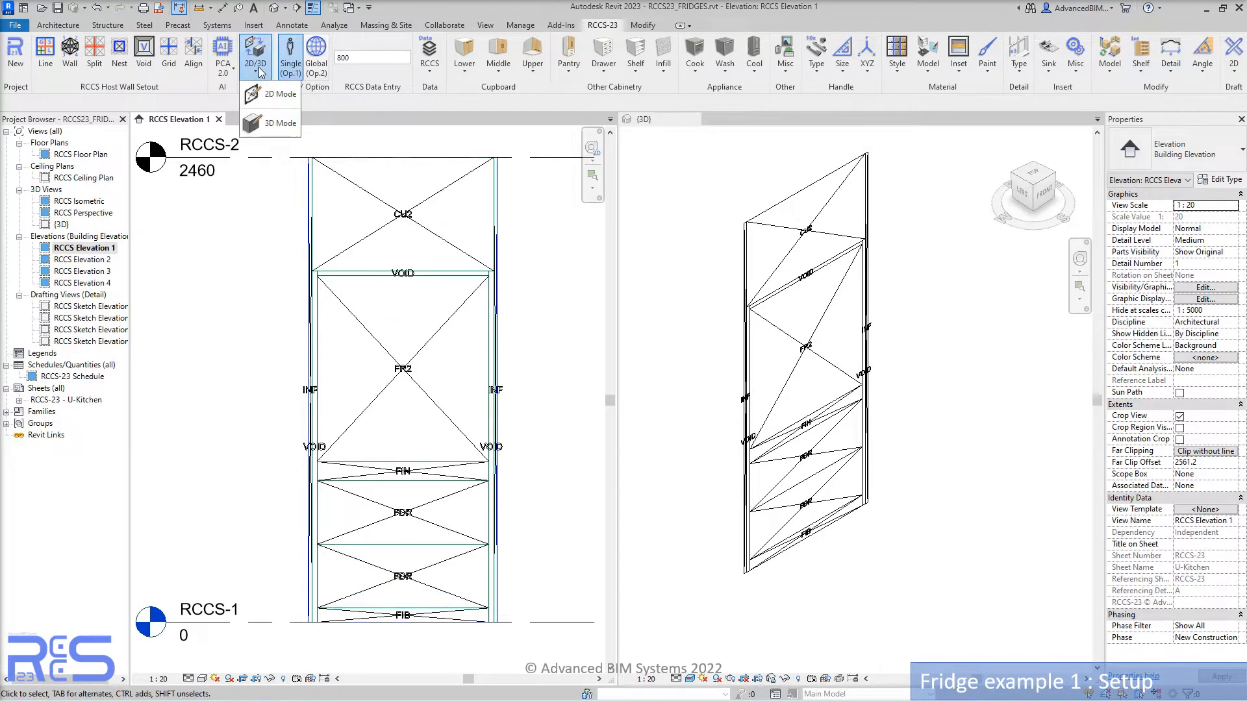
left_click(272, 123)
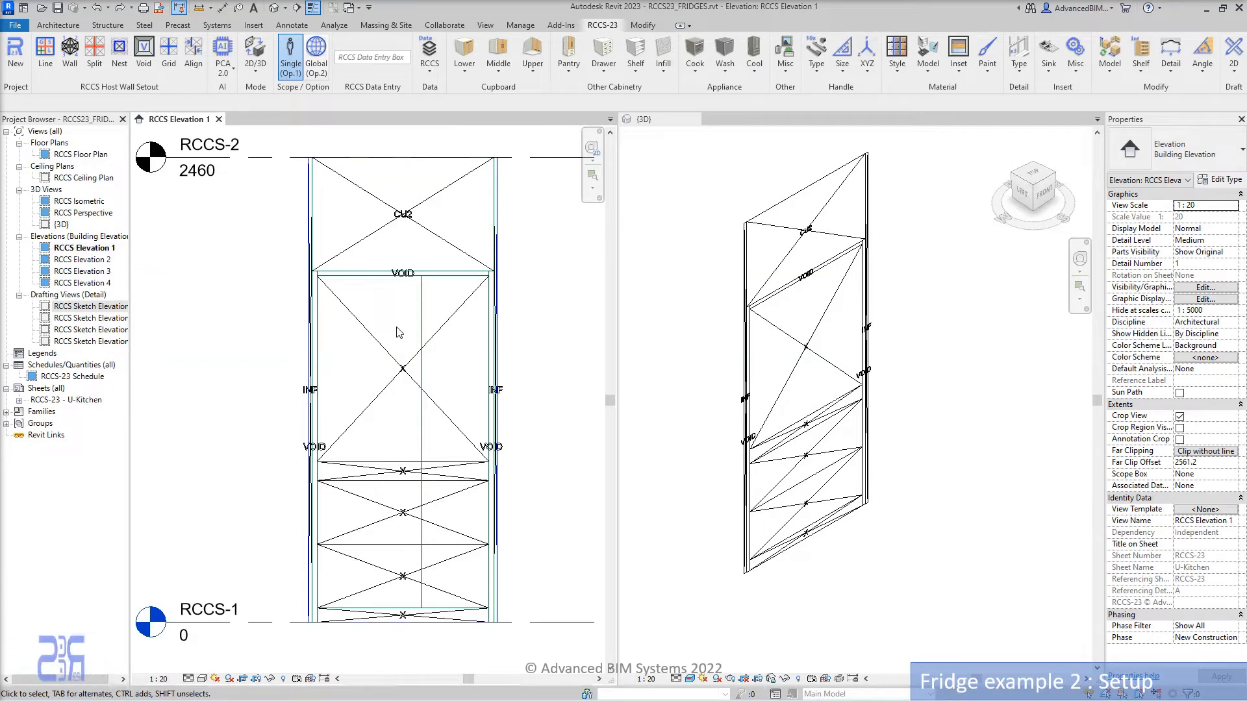
- Delete the three horizontal grid lines between the top void and the base strip to leave one tall fridge panel
left_click(407, 464)
left_click_drag(408, 464, 407, 482)
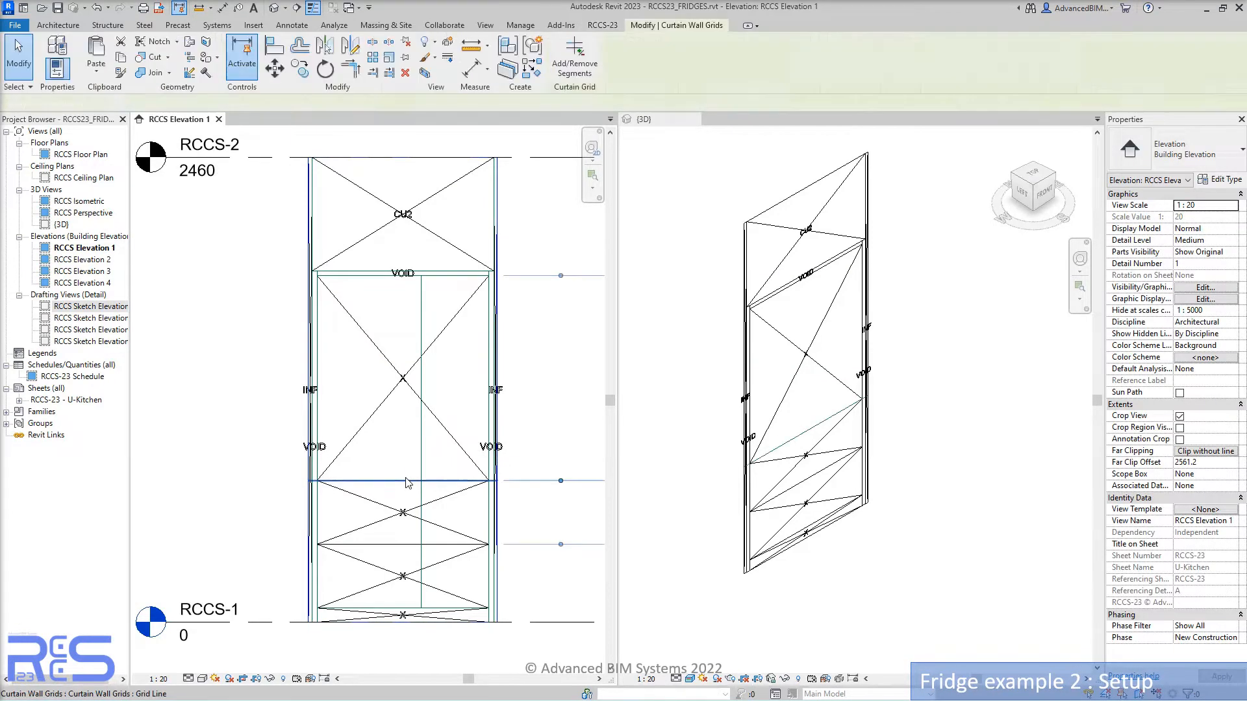
key("Delete")
left_click(411, 545)
key("Delete")
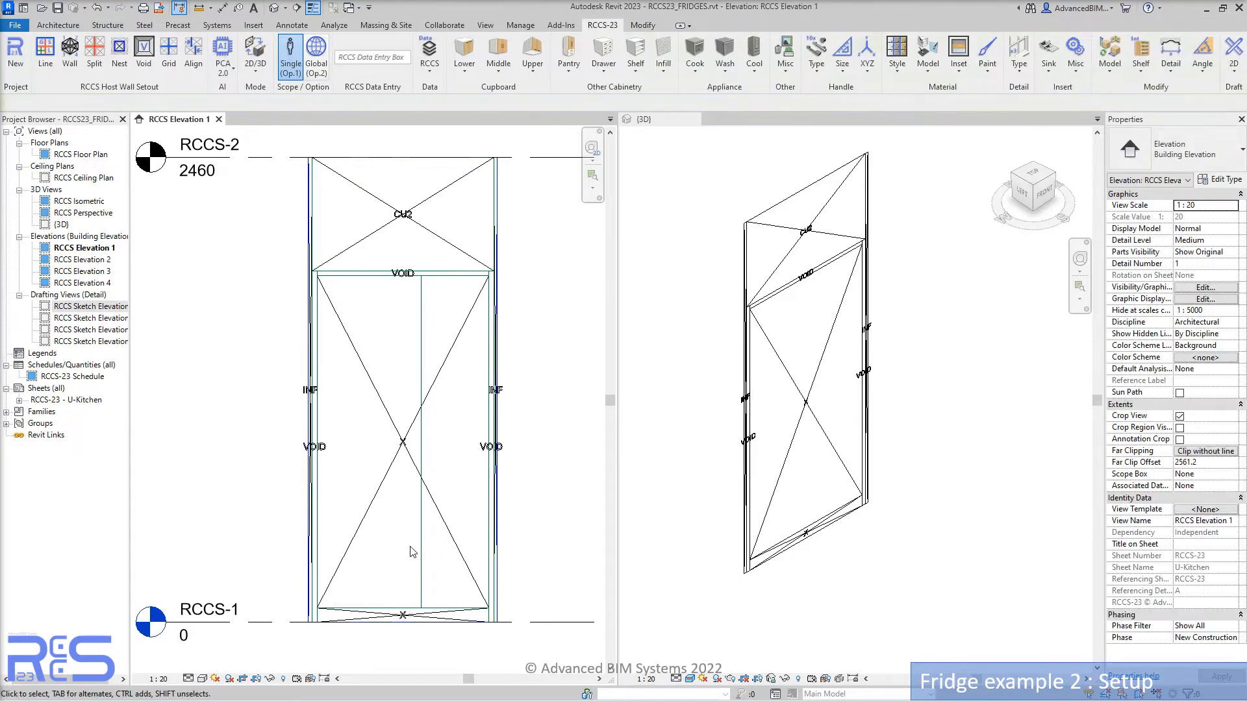
- Split the tall fridge panel vertically into 550 and 360 widths with a one-segment curtain grid line along the existing vertical grid
left_click(169, 57)
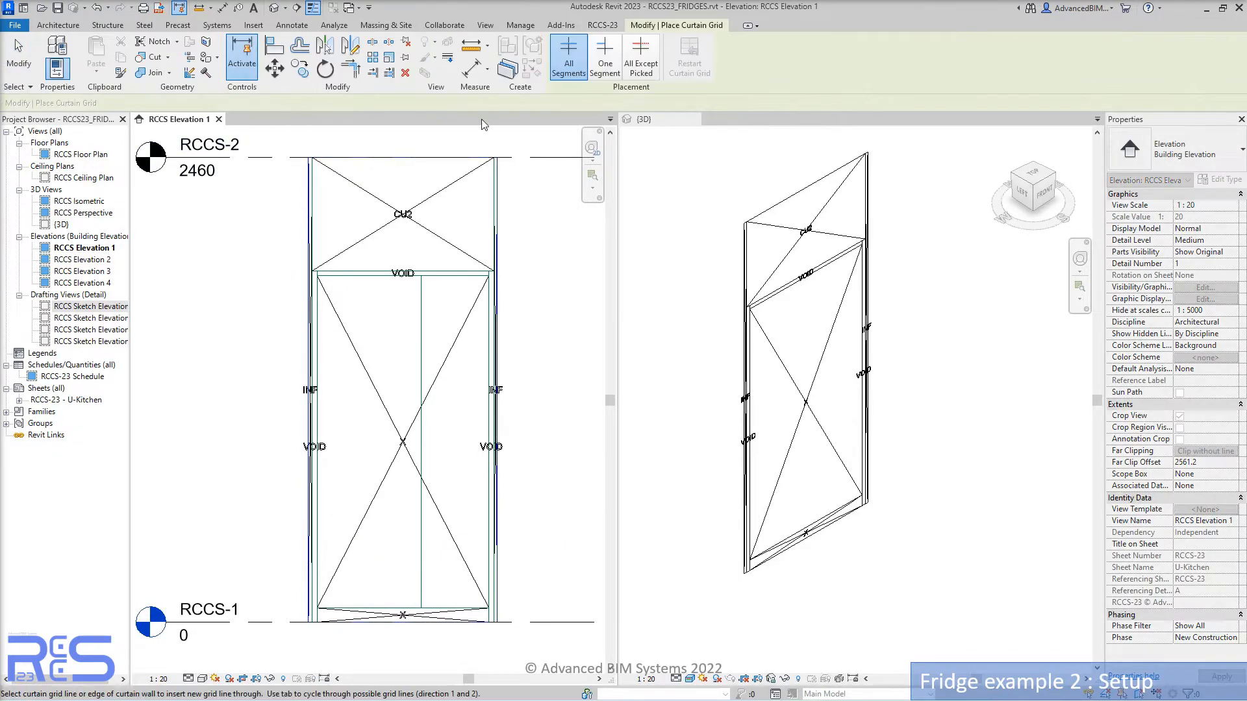
left_click(606, 67)
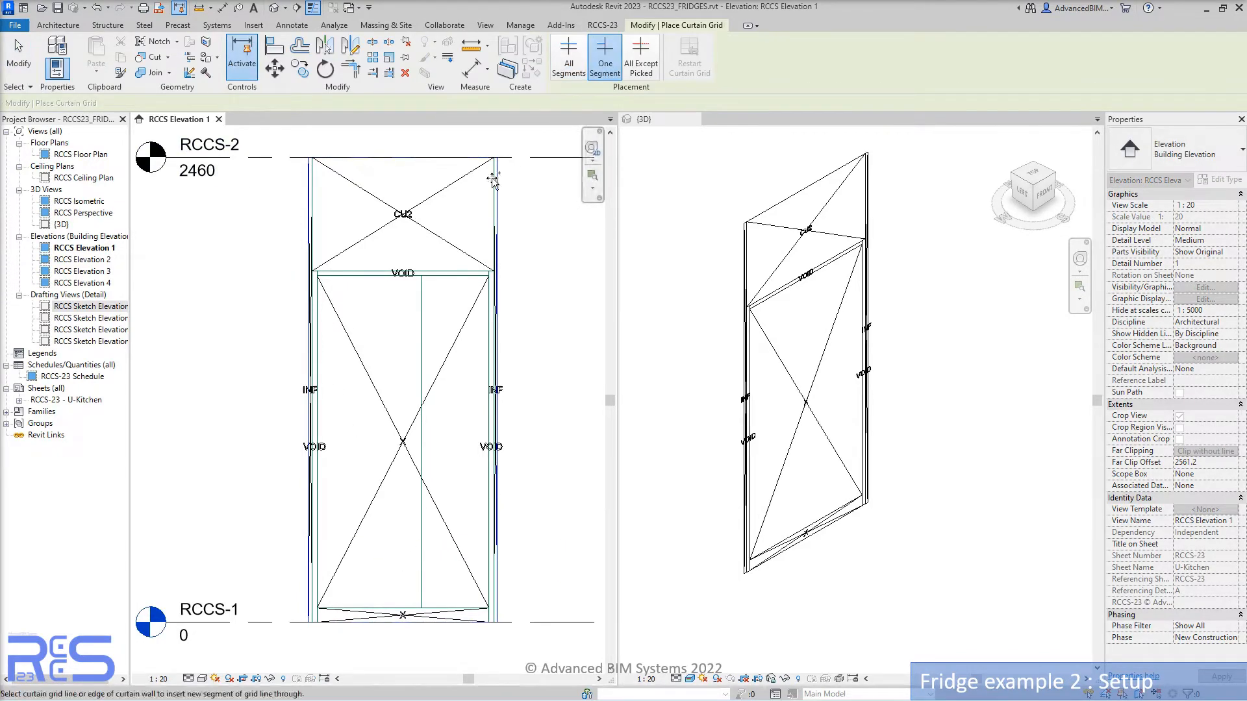
left_click(422, 279)
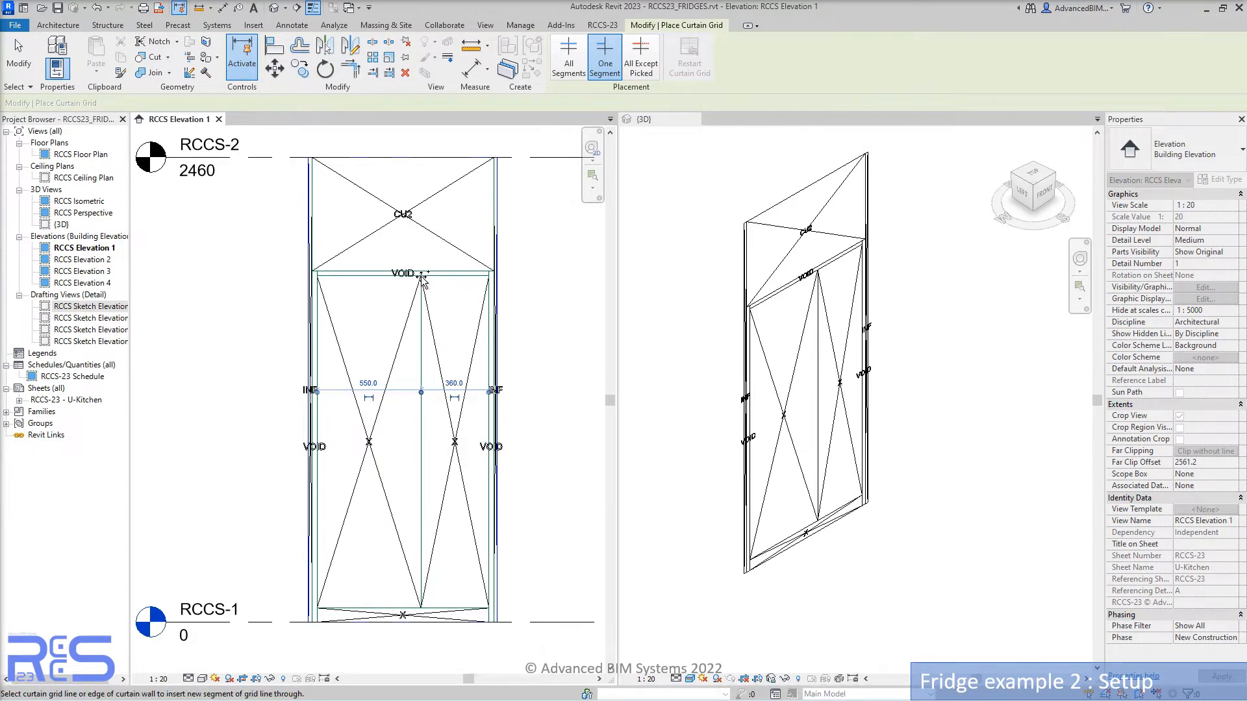
key("Escape")
key("Escape")
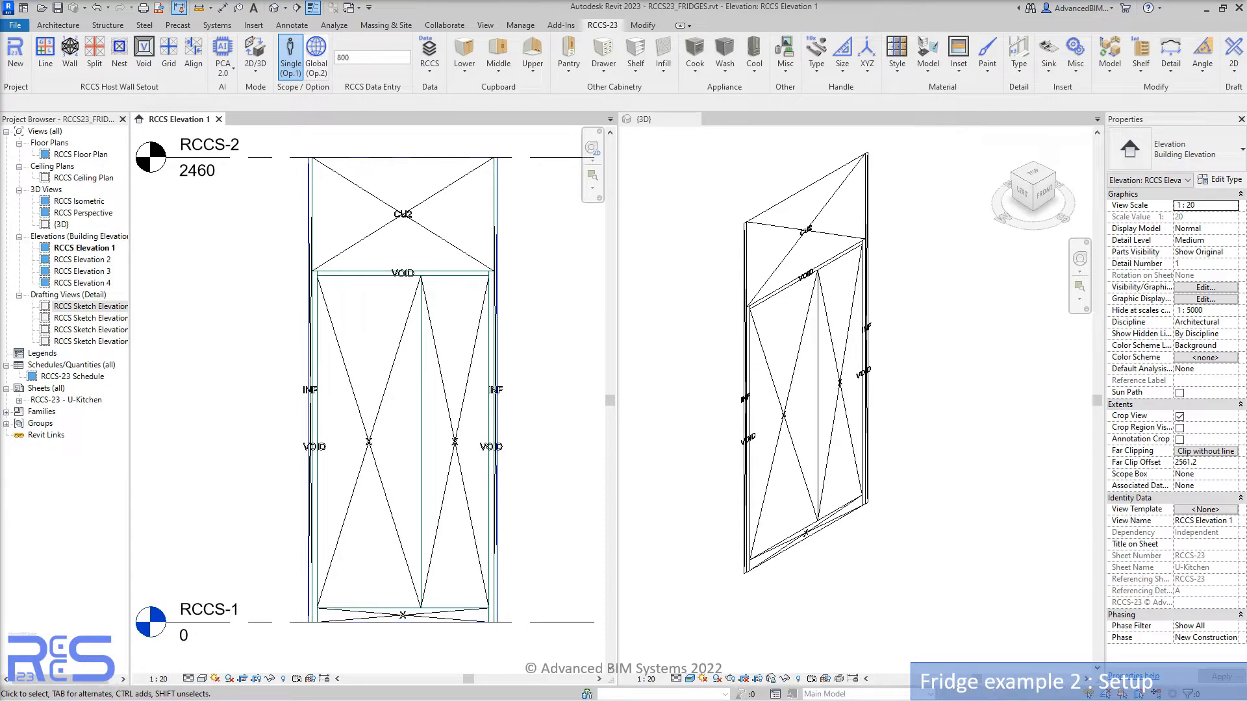
- Assign Fridge Left to the wider left-hand panel and Fridge Right to the narrower right-hand panel
left_click(754, 58)
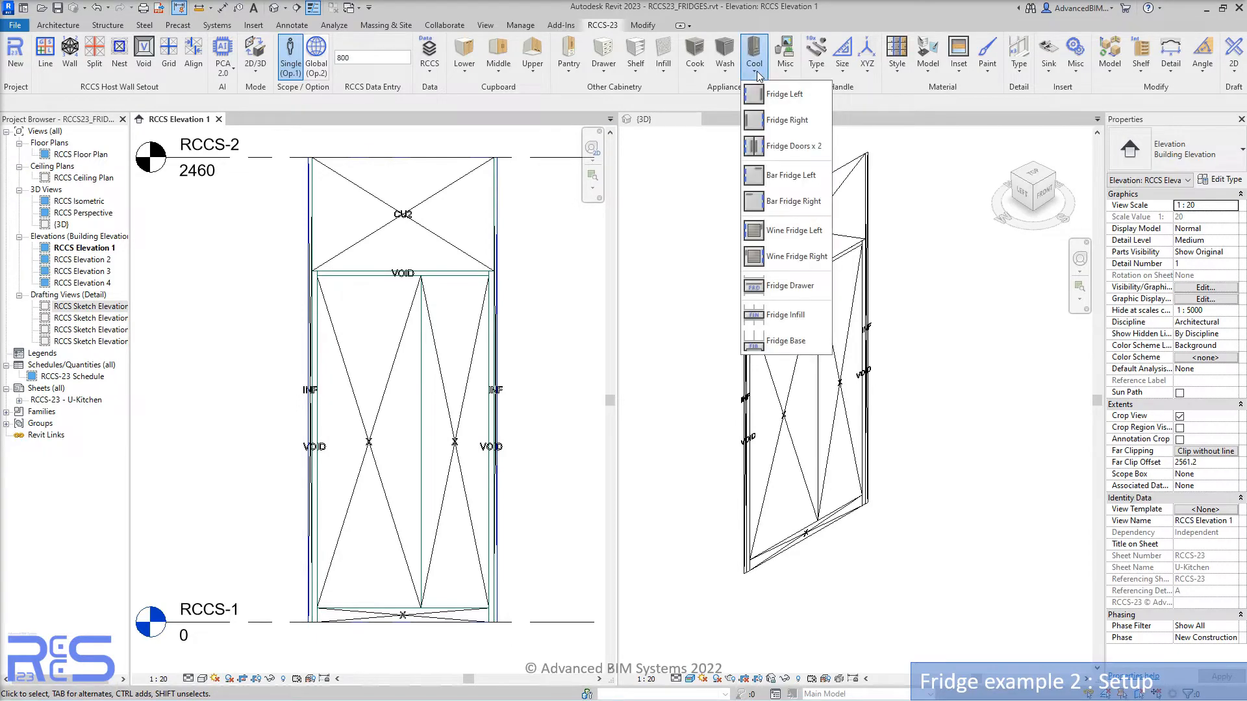
left_click(783, 95)
left_click(410, 331)
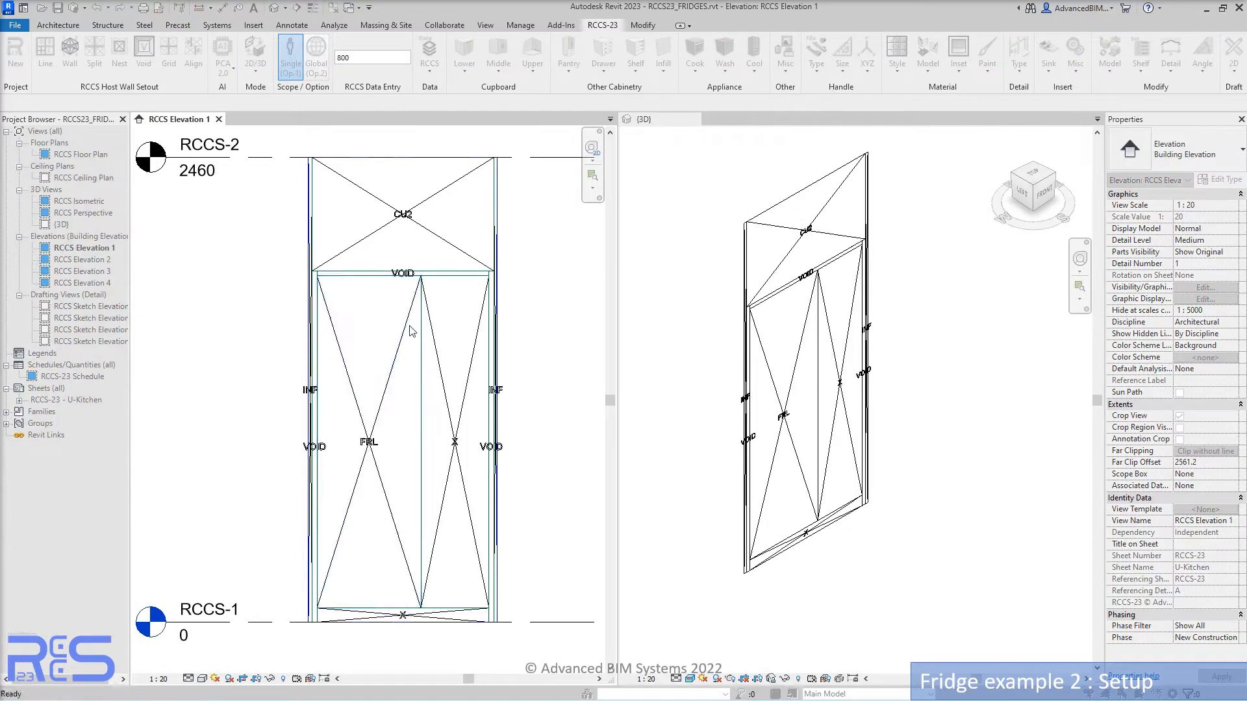
left_click(753, 60)
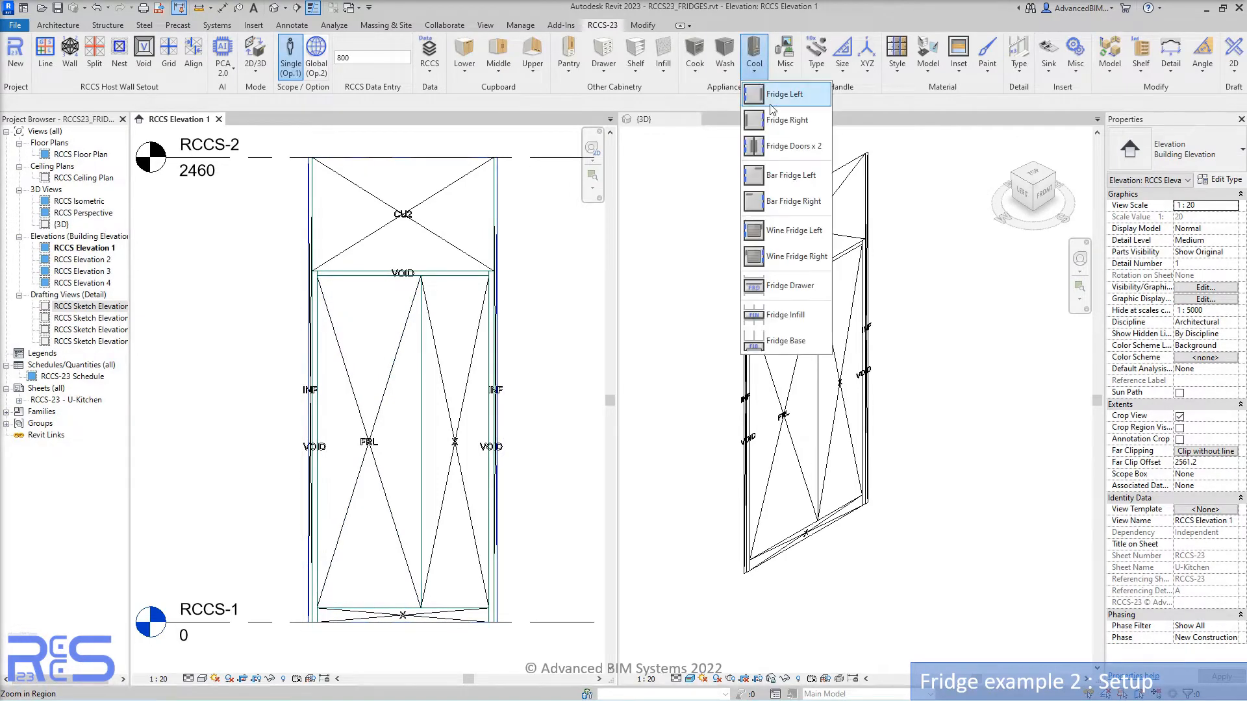
left_click(783, 110)
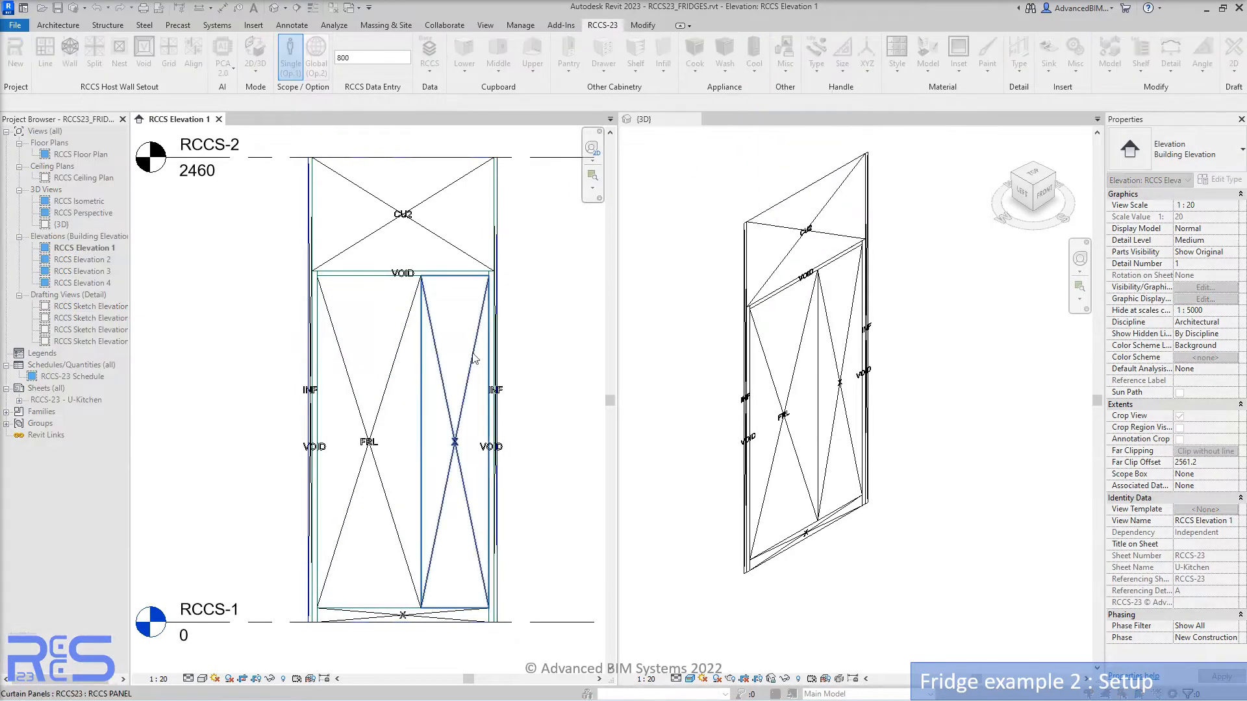
left_click(469, 371)
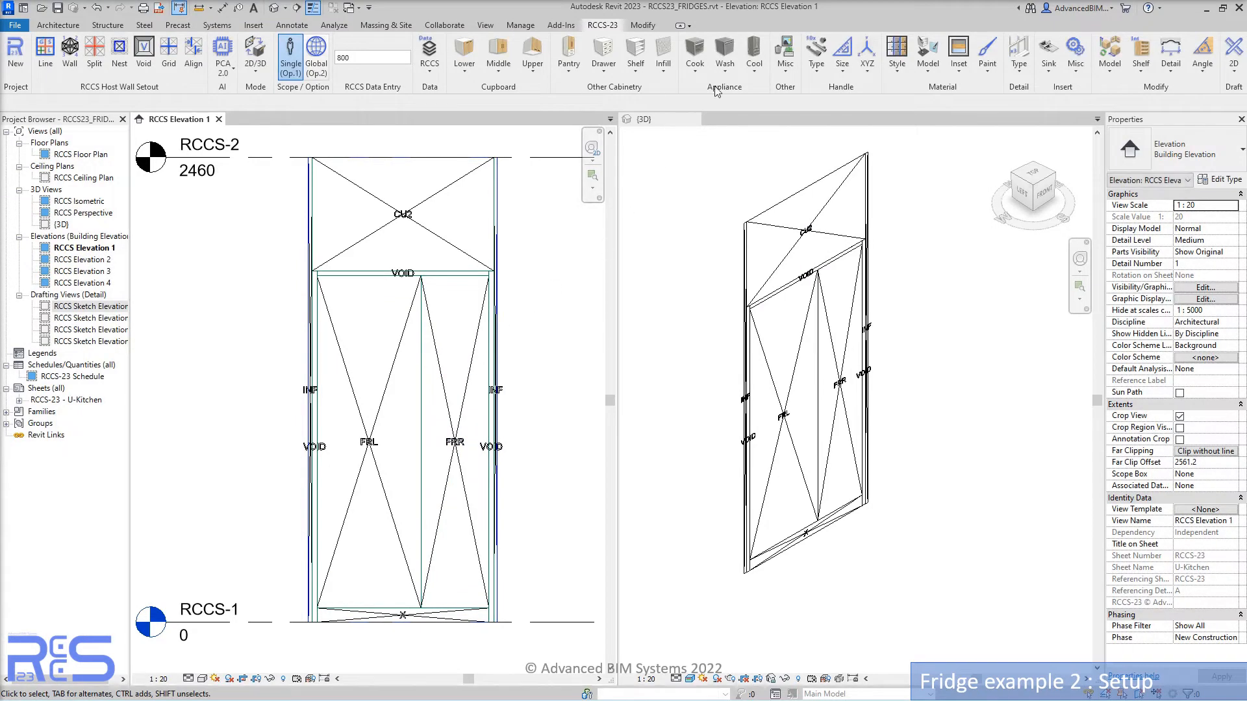
- Assign Fridge Base to the thin bottom panel and convert the layout to 3D Mode
left_click(748, 69)
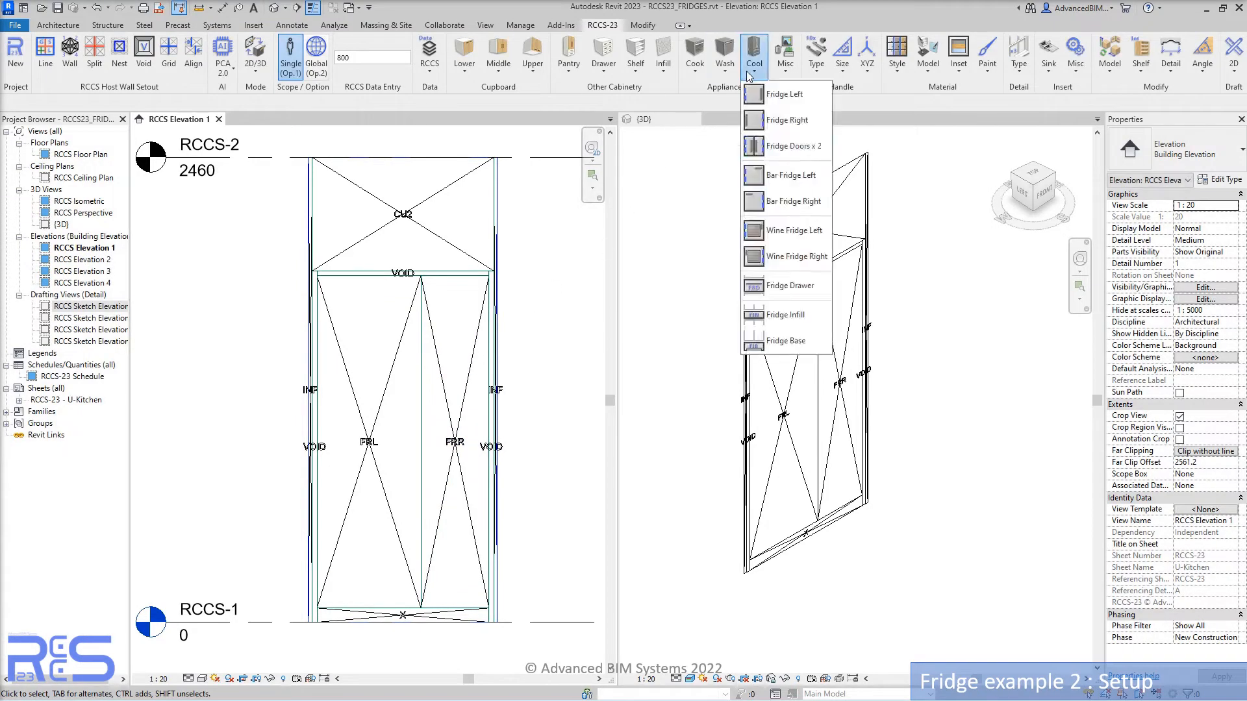
left_click(782, 342)
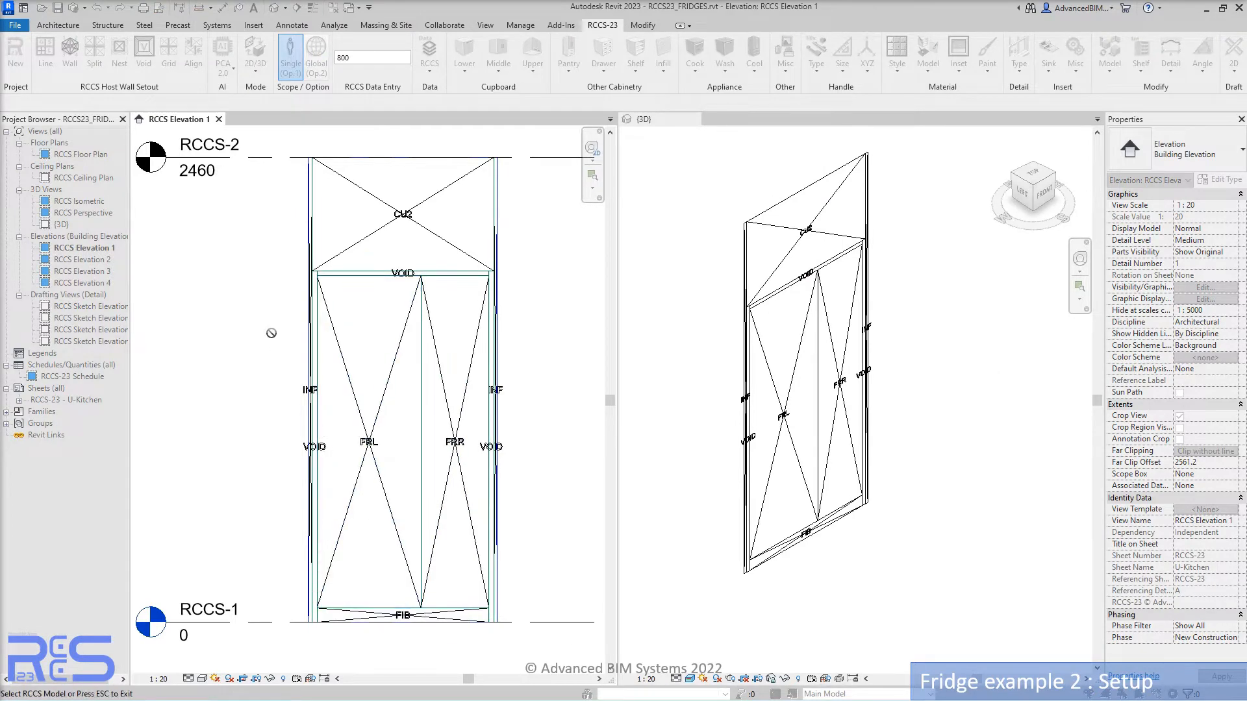
key("Escape")
left_click(261, 70)
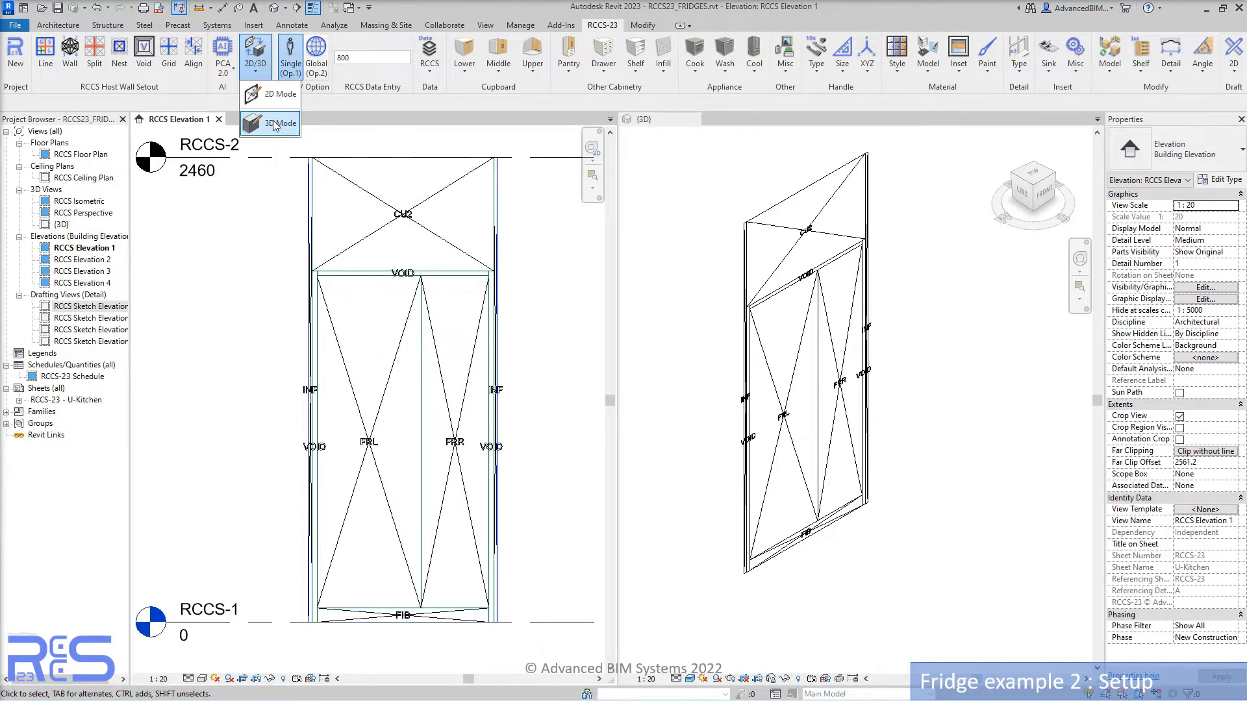
left_click(275, 124)
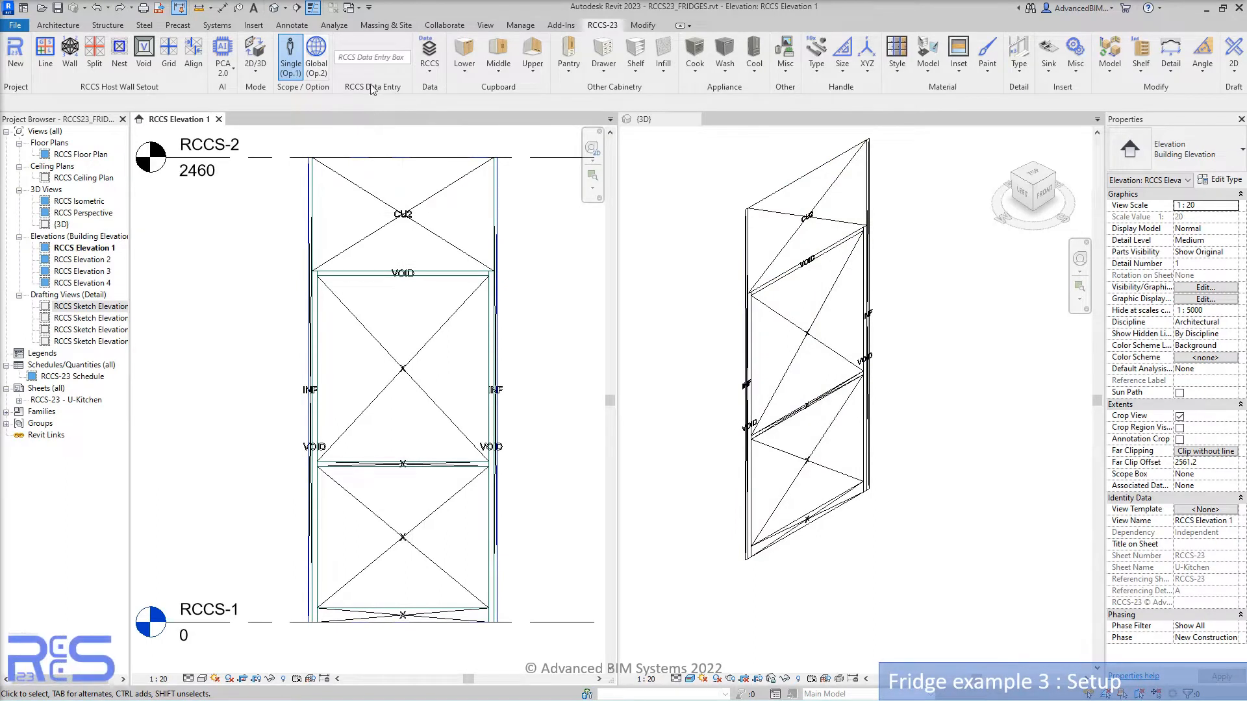
- Set the RCCS data entry value to 800 and assign Fridge Doors x 2 to the large panel below the top void
left_click(371, 57)
left_click(755, 72)
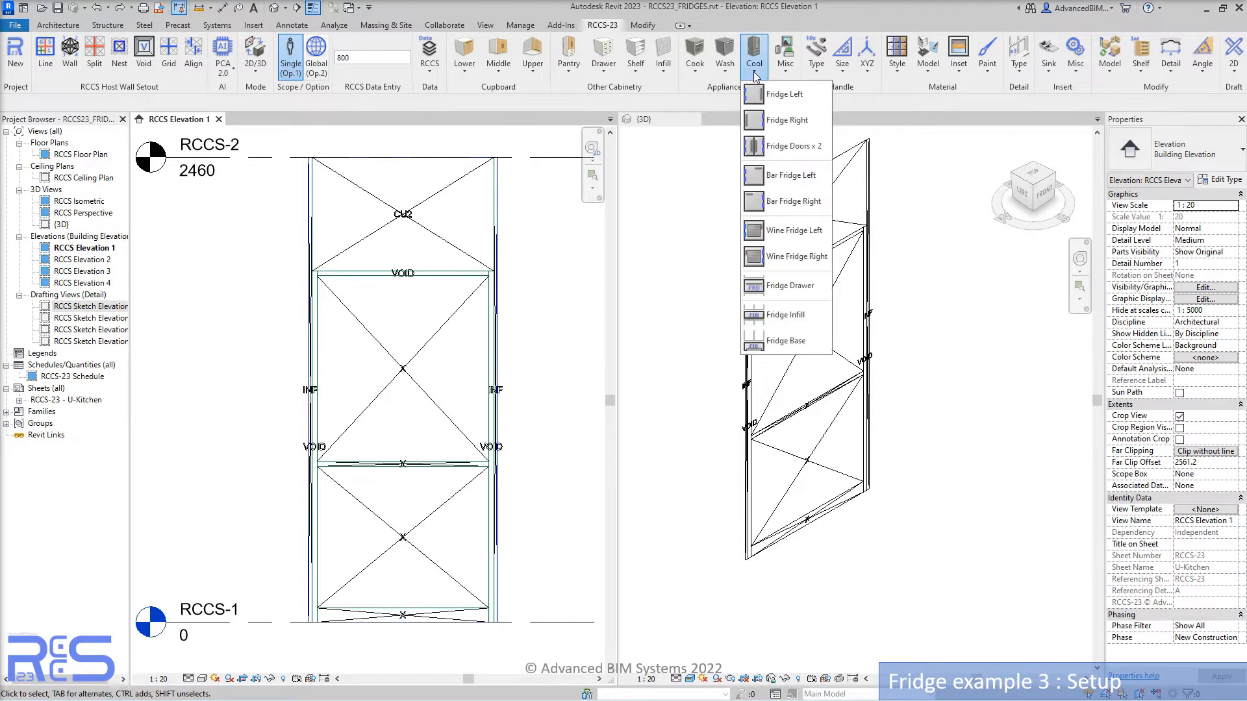
left_click(782, 146)
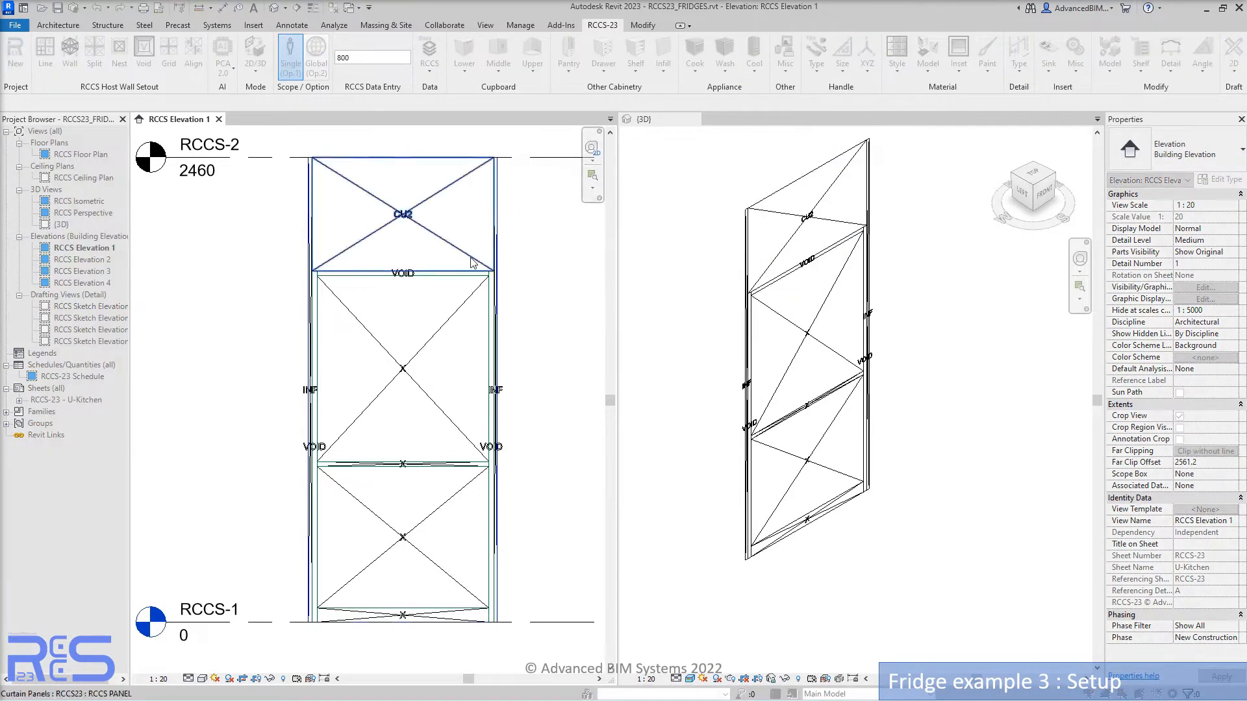
left_click(449, 324)
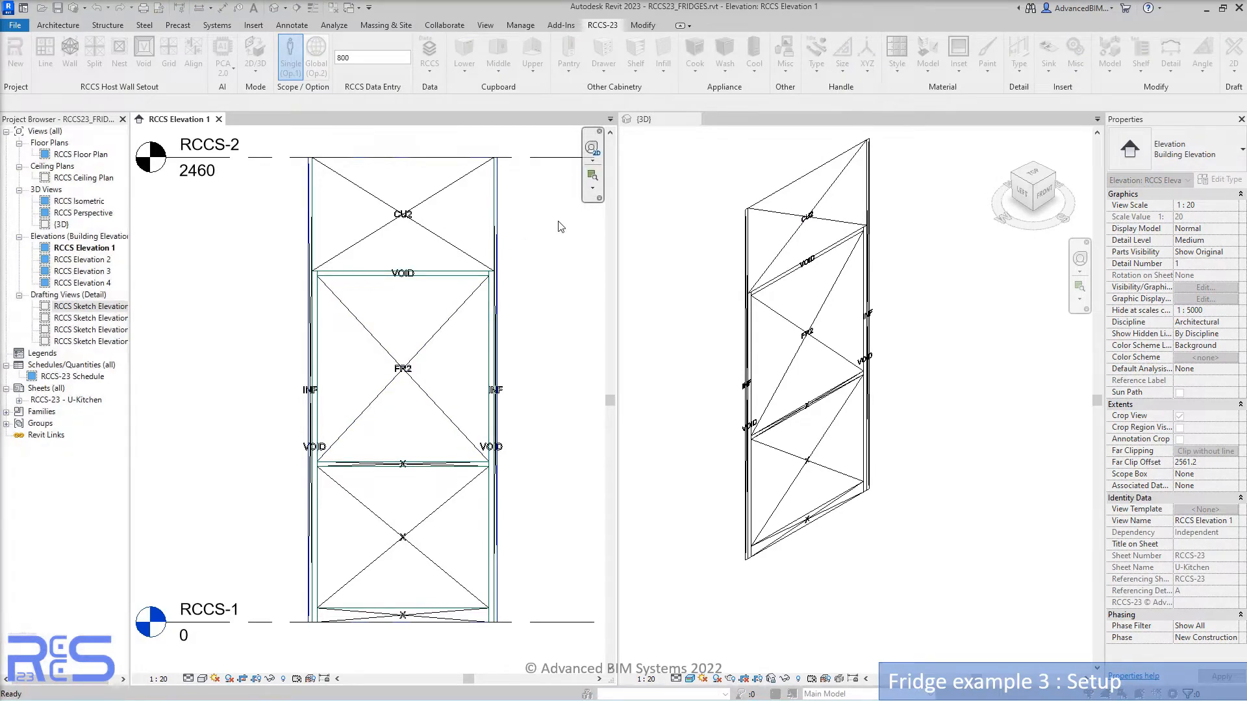
- Assign Fridge Infill to the thin strip below the double doors and Fridge Drawer to the large panel beneath it
left_click(761, 74)
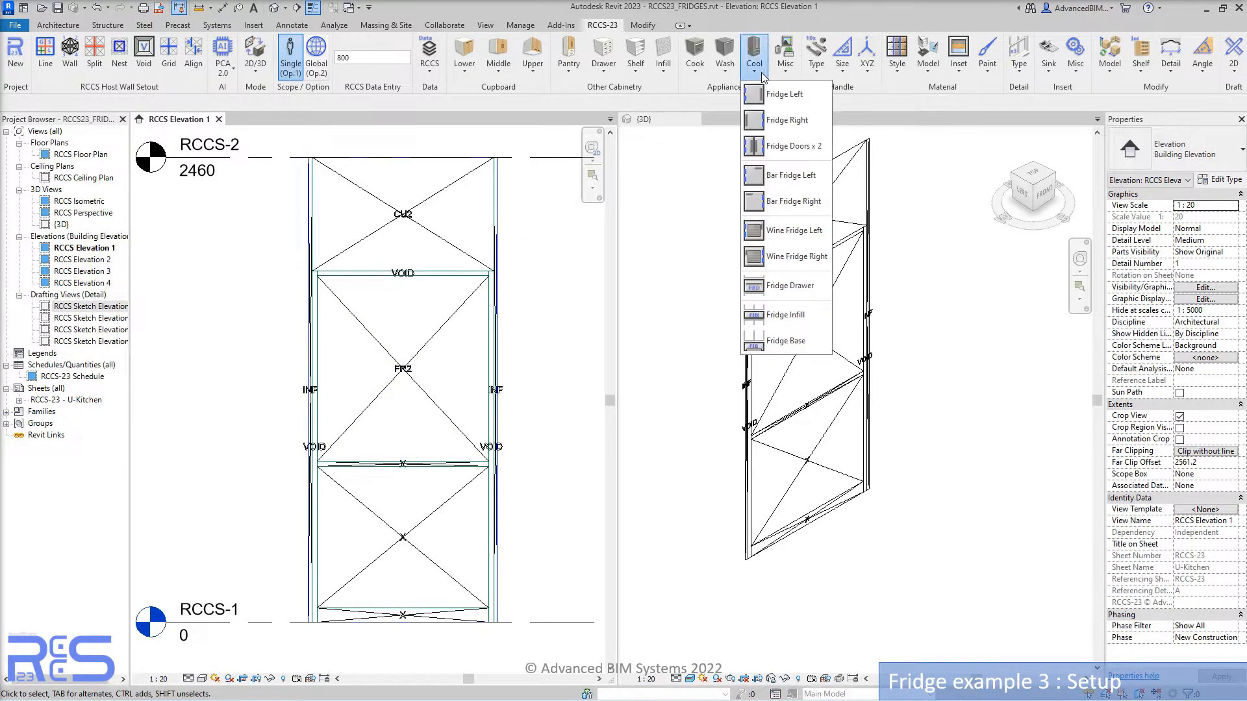
left_click(779, 315)
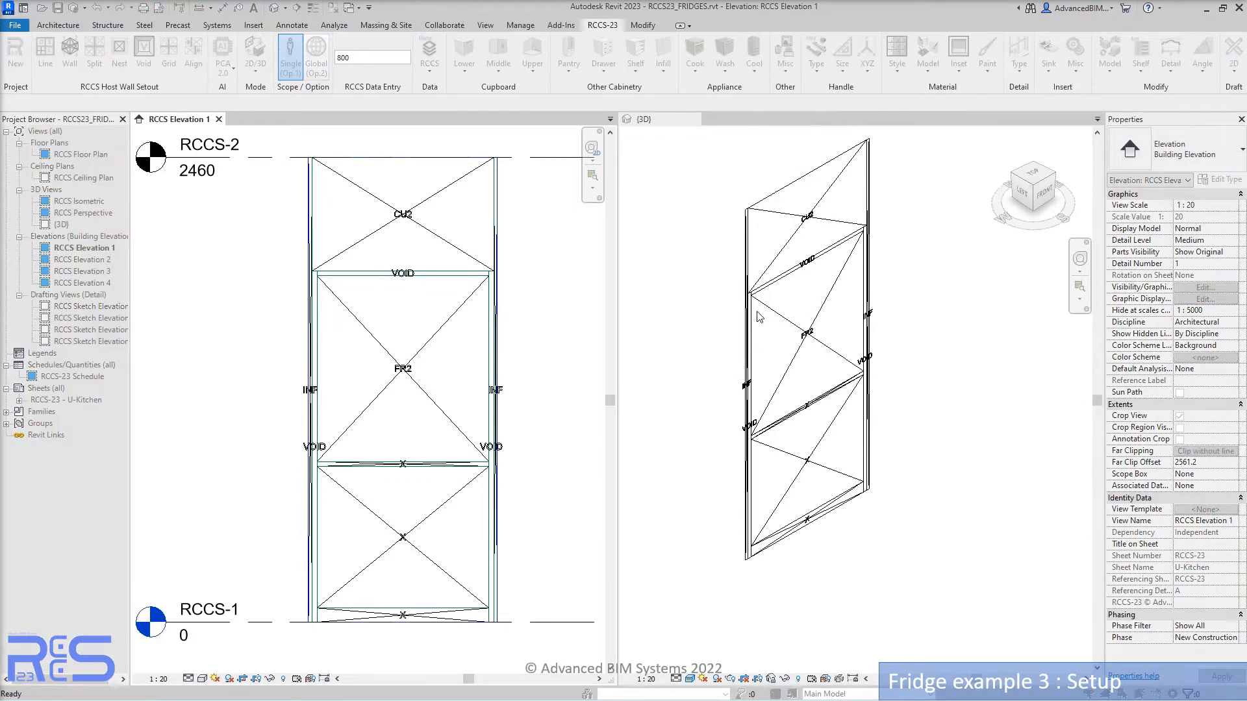
left_click(445, 464)
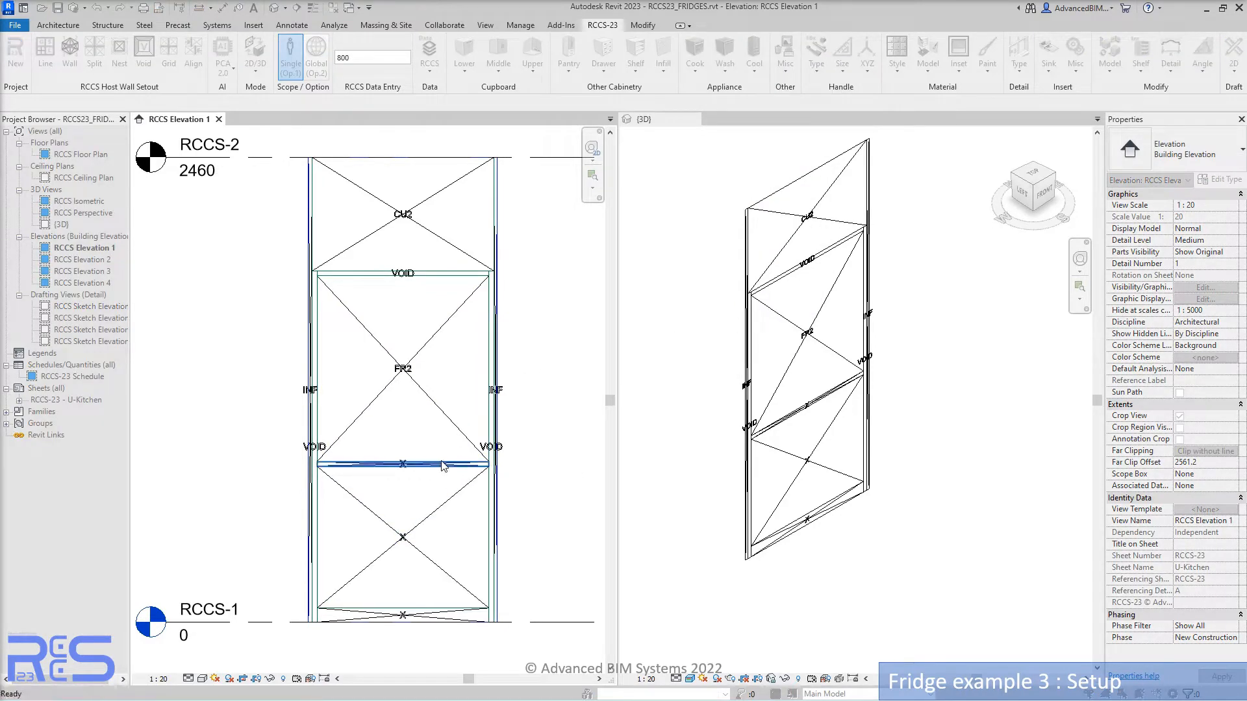
key("Escape")
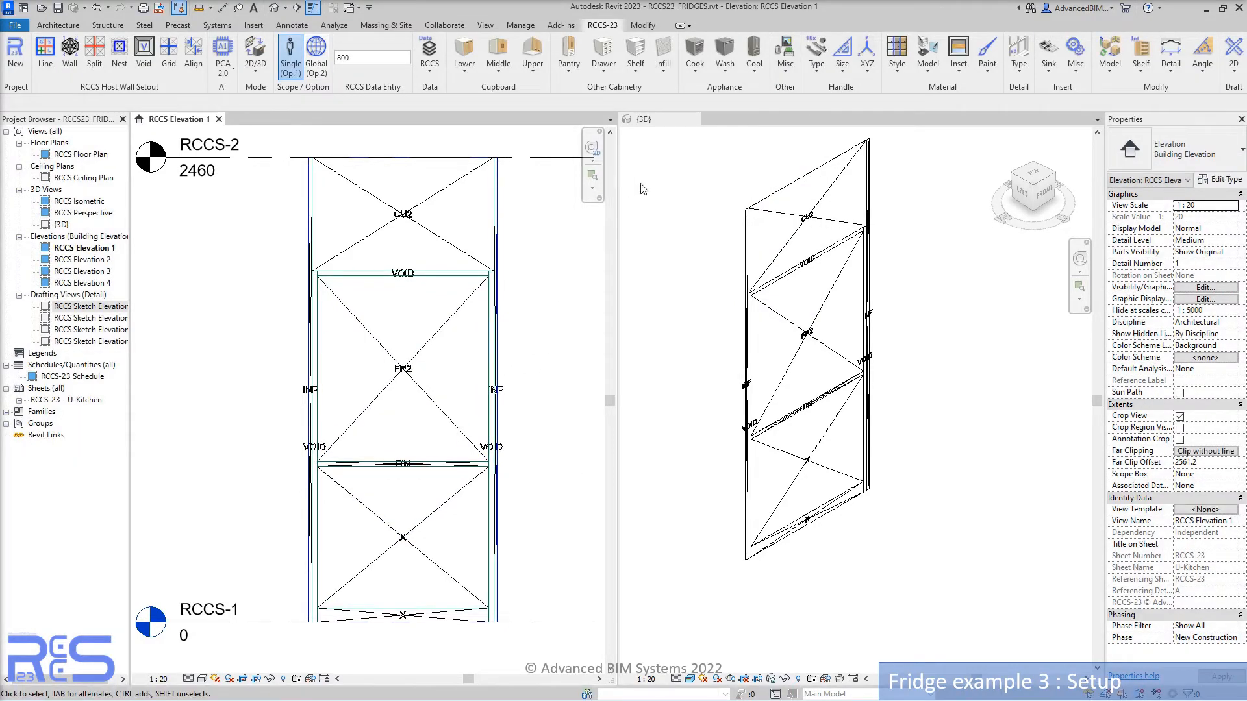
left_click(752, 77)
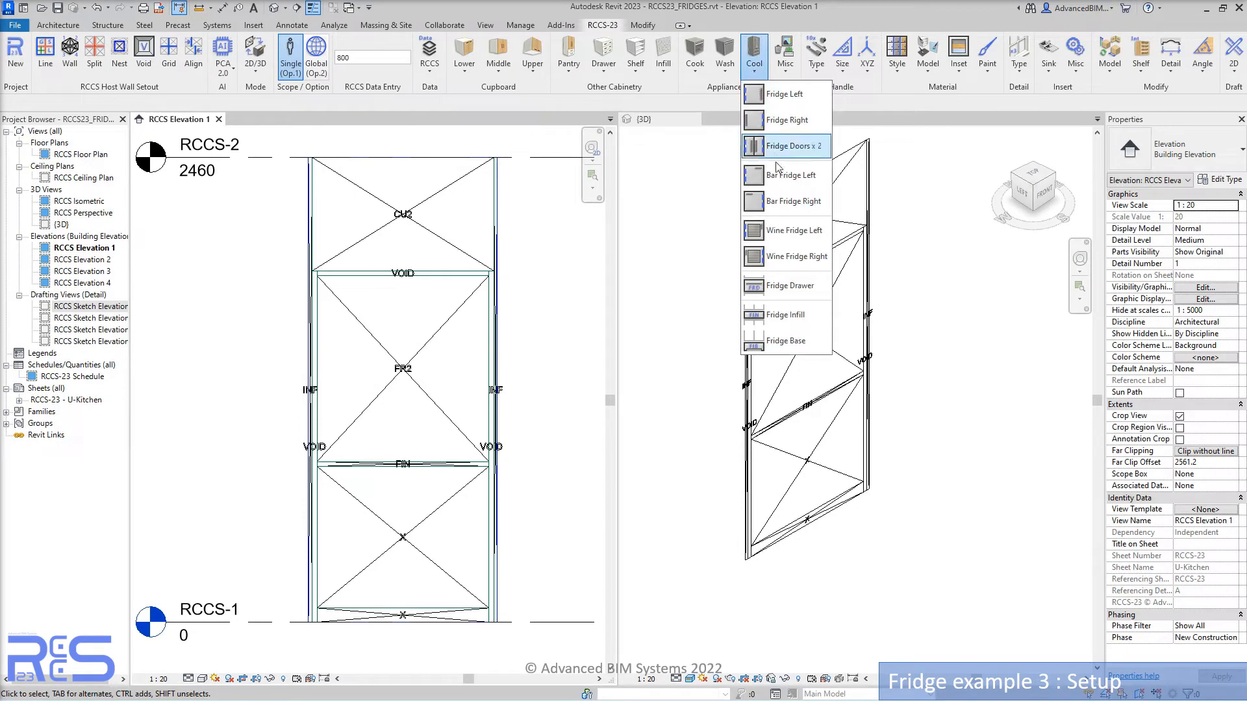
left_click(786, 290)
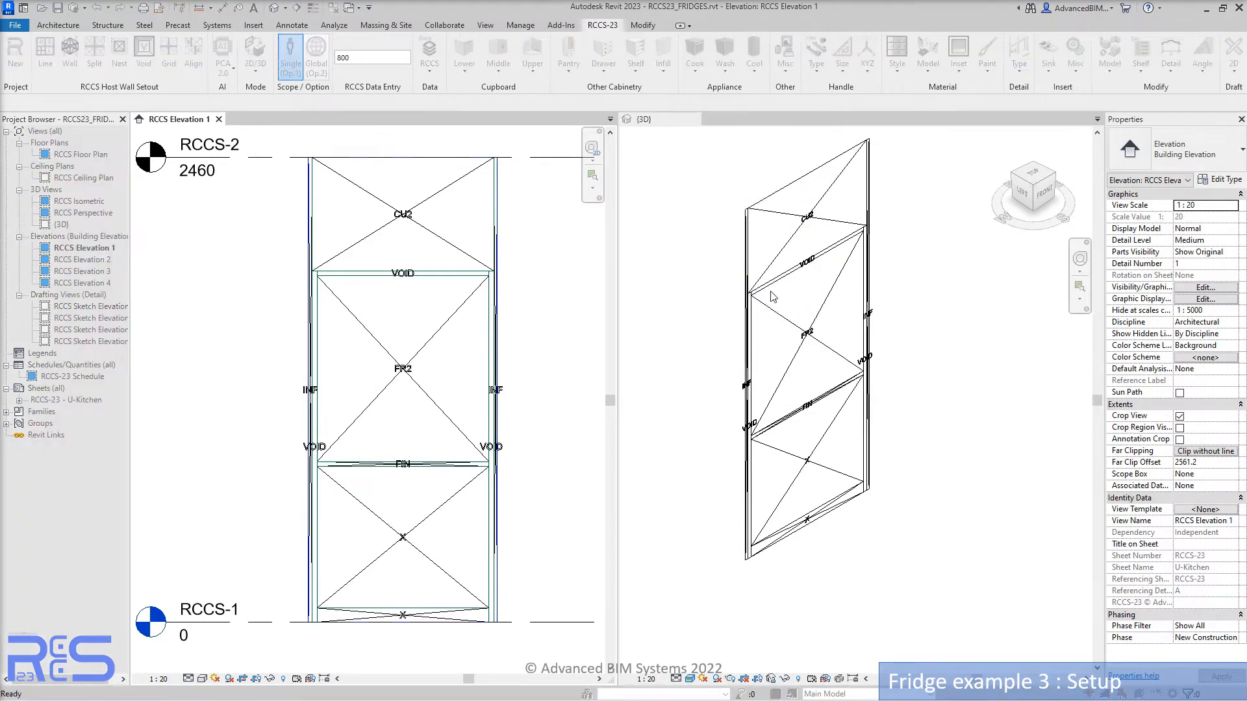
left_click(460, 492)
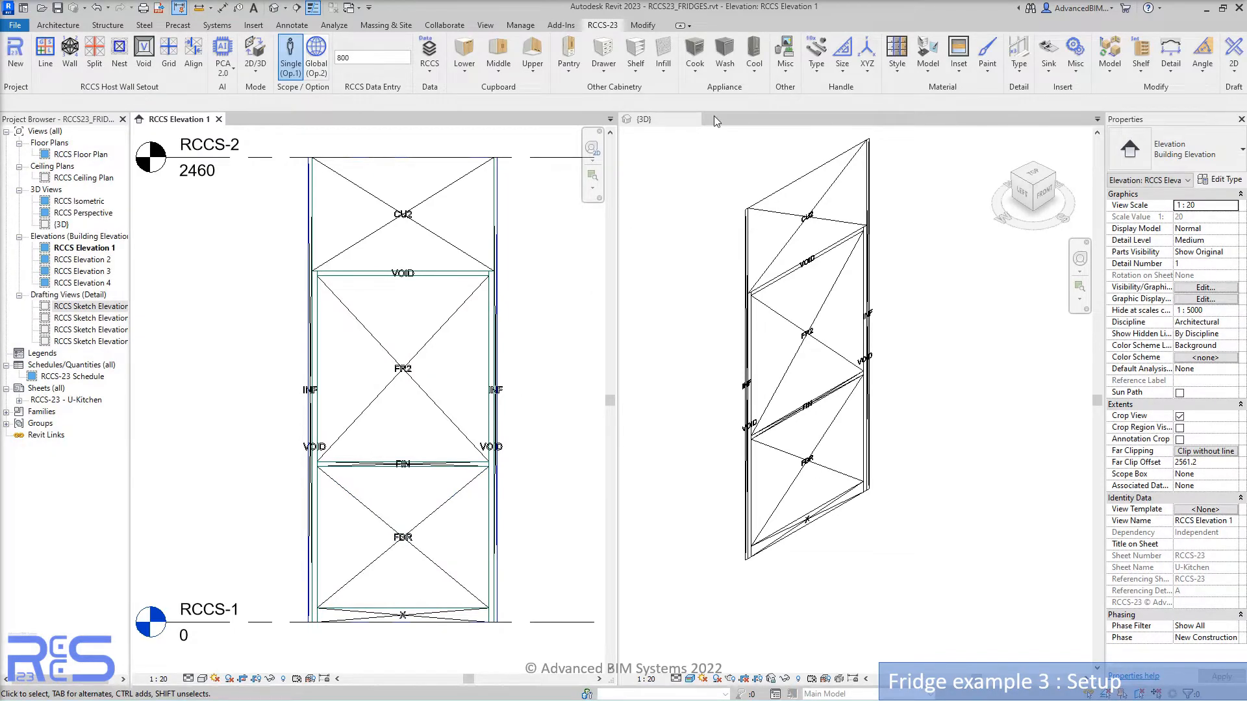
- Assign Fridge Base to the bottom strip under the drawer and convert the layout to 3D Mode
left_click(754, 55)
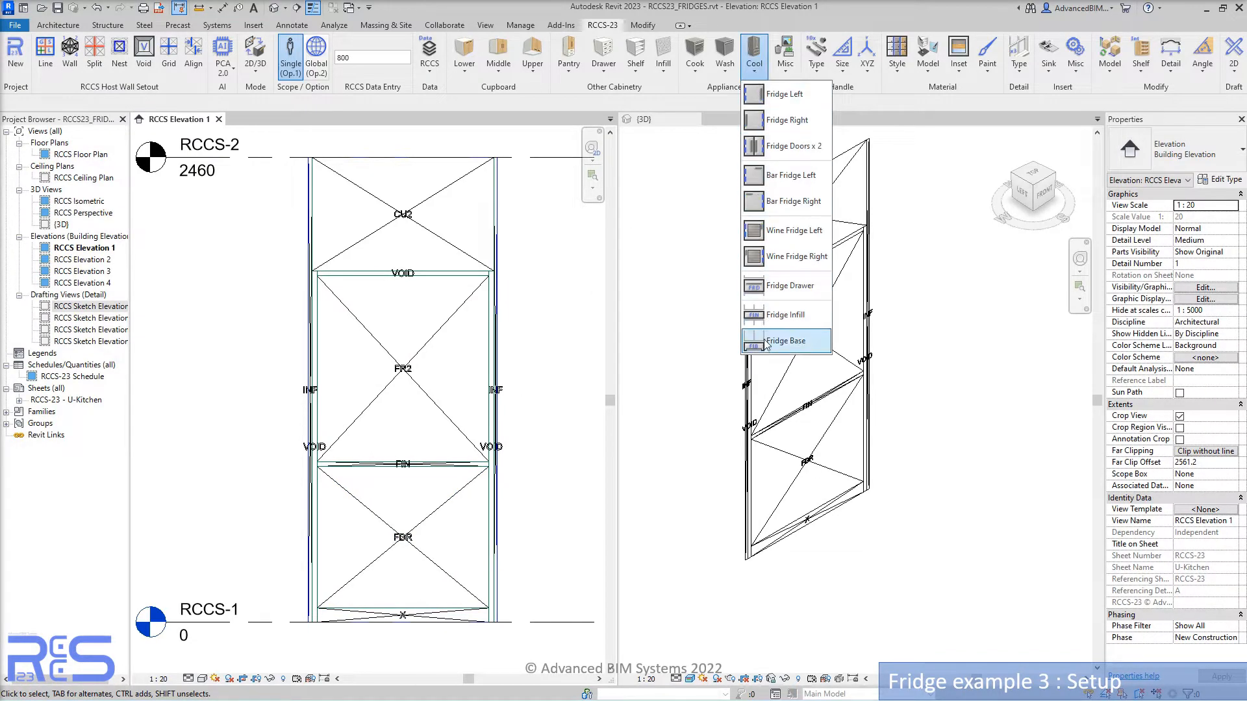
left_click(786, 341)
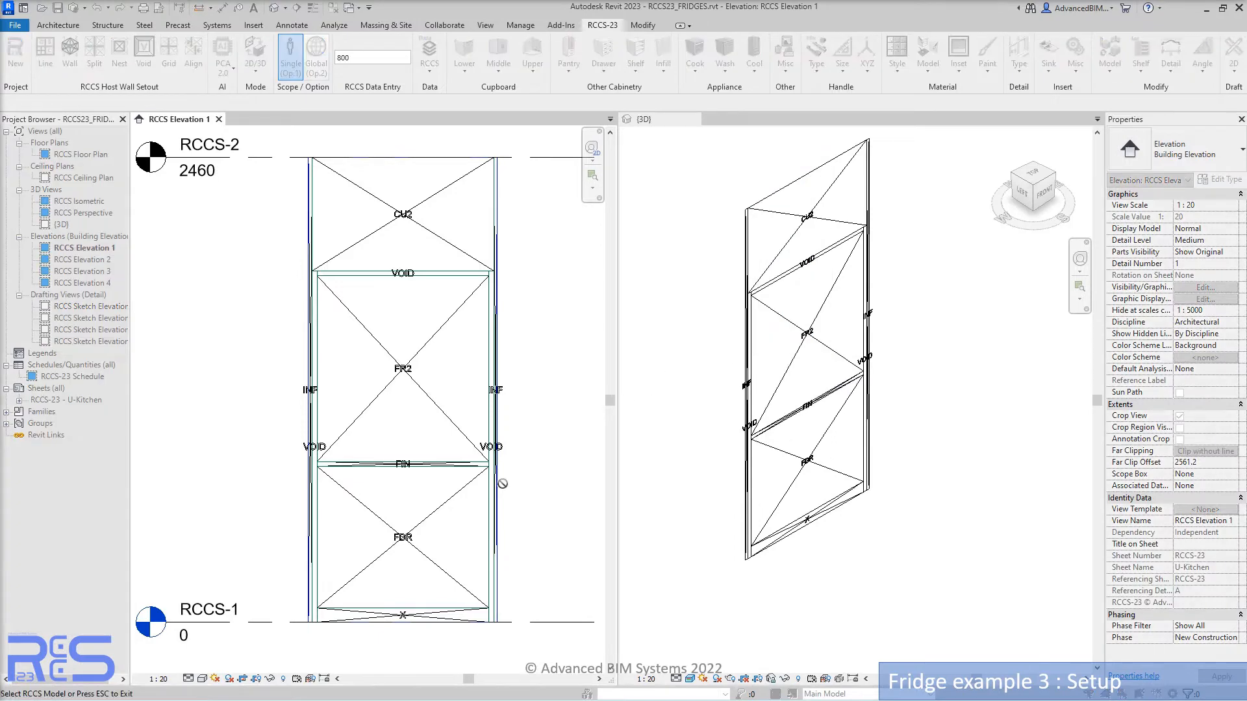
left_click(427, 611)
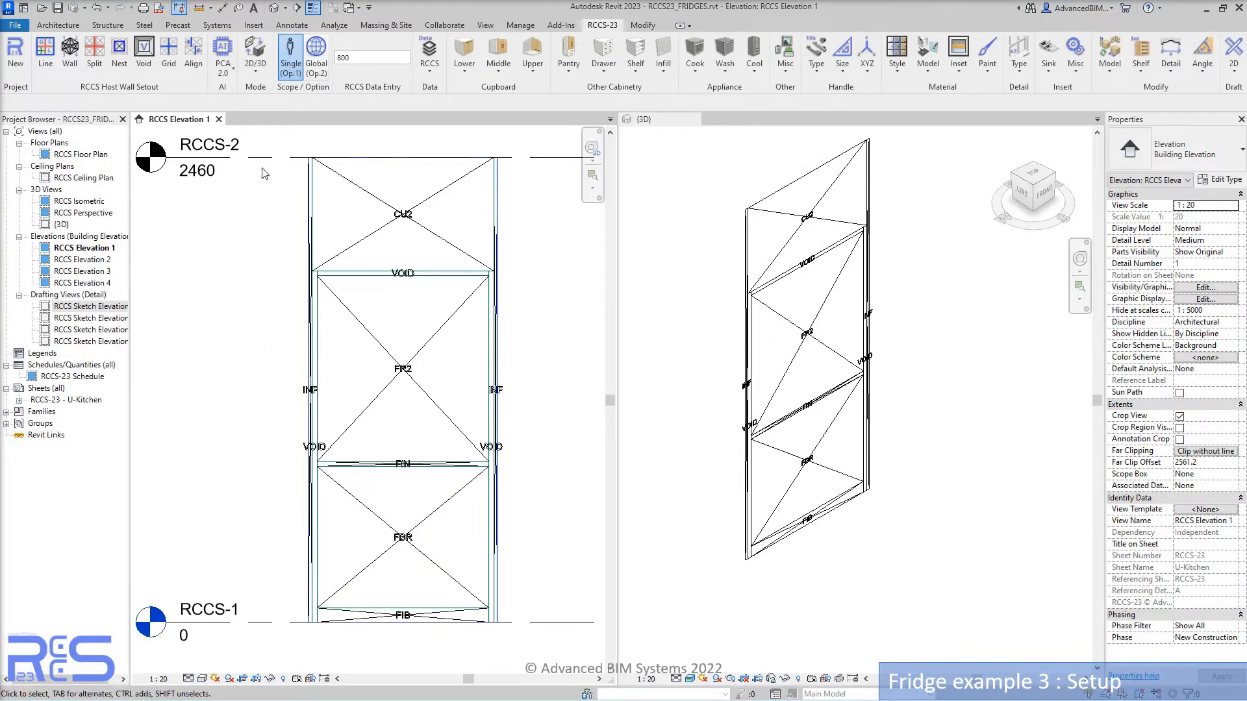
left_click(255, 61)
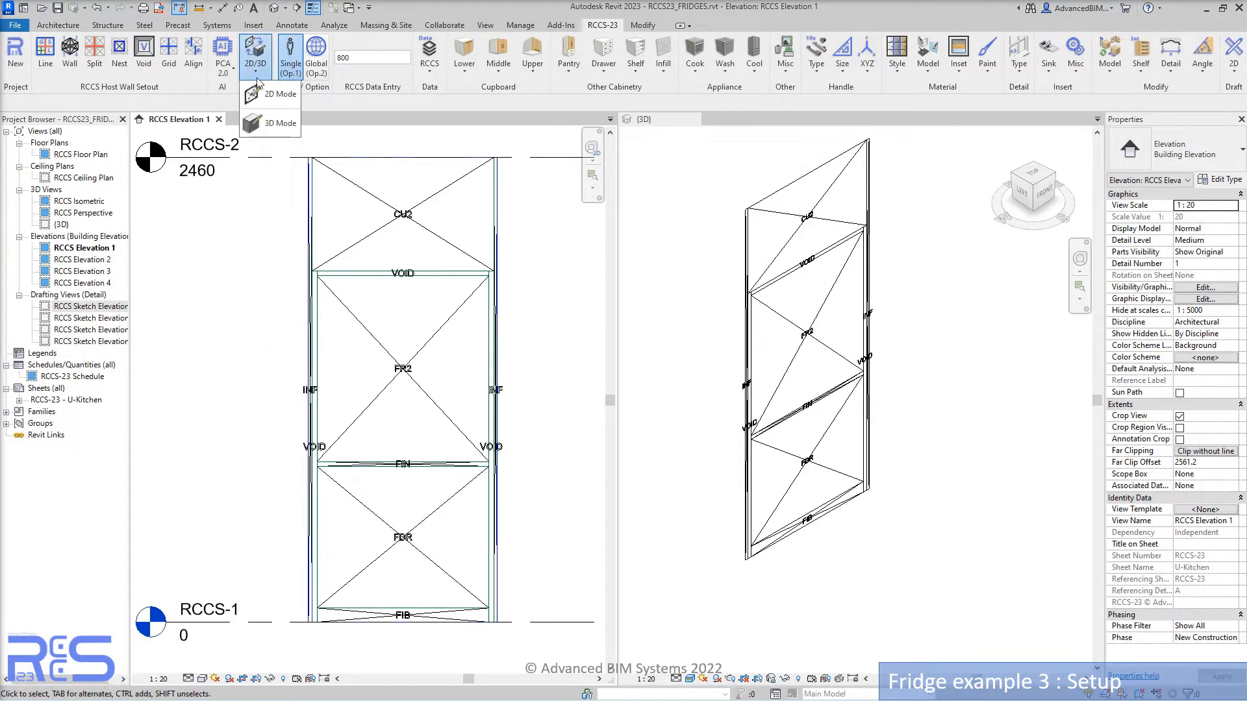
left_click(278, 124)
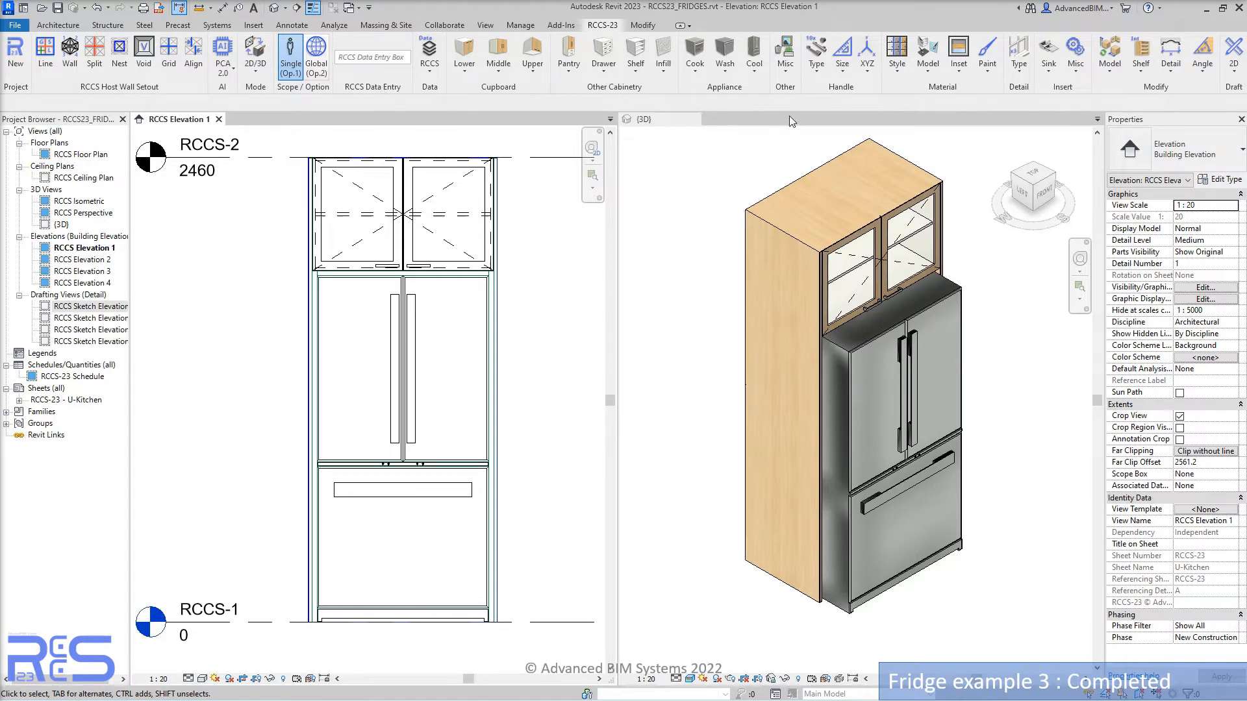
- Apply handle type Bar Handle 4 to the fridge's upper double doors
left_click(820, 71)
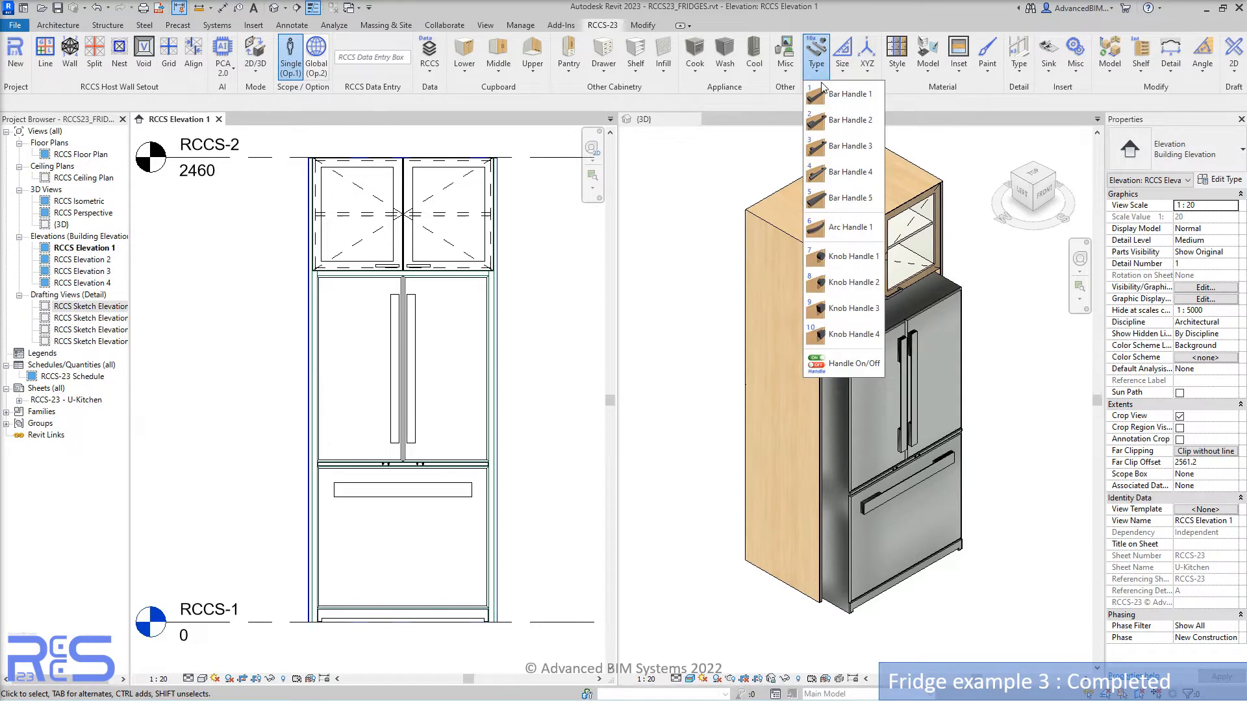
left_click(846, 173)
left_click(901, 357)
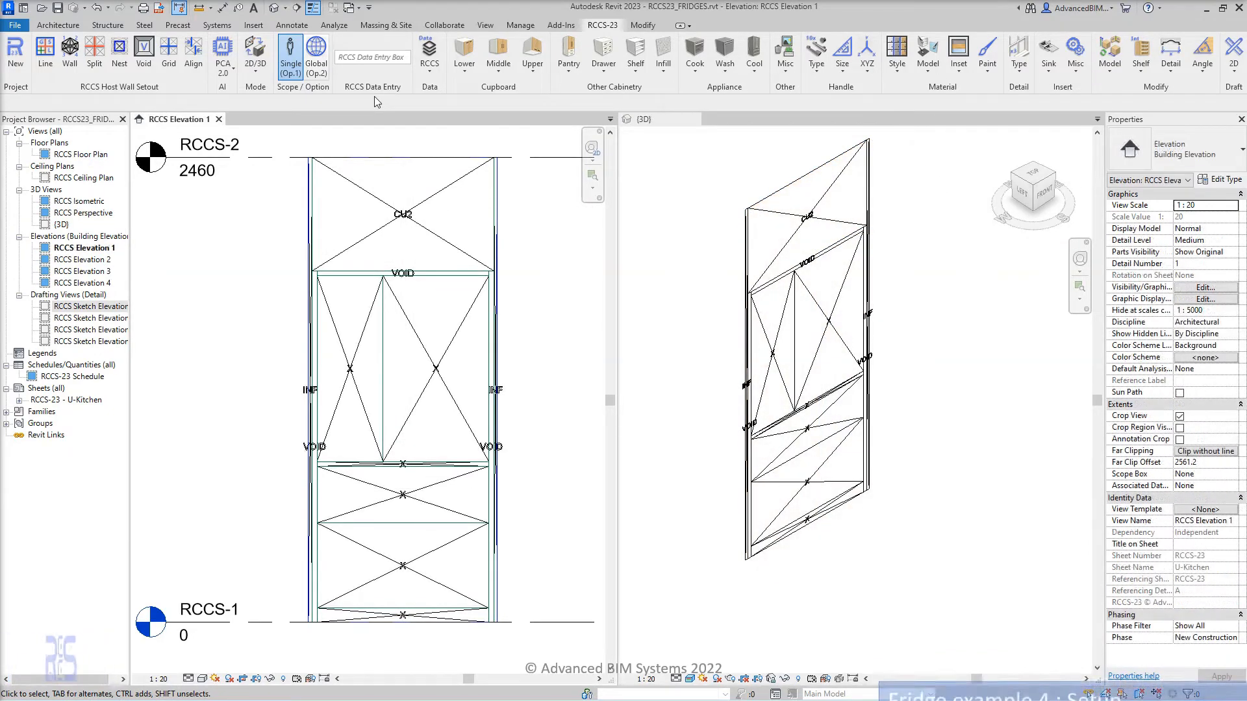
- Set the RCCS data entry value to 800 and assign Fridge Left and Fridge Right to the two tall side-by-side panels
left_click(372, 58)
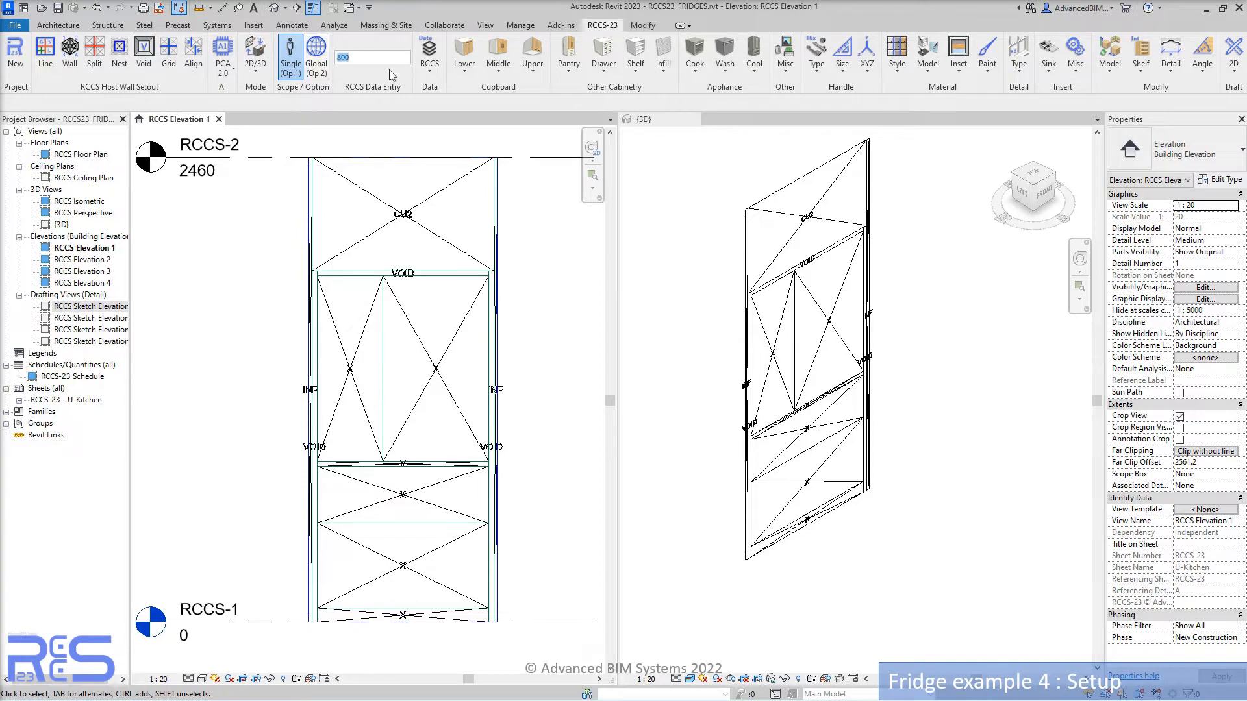
left_click(755, 55)
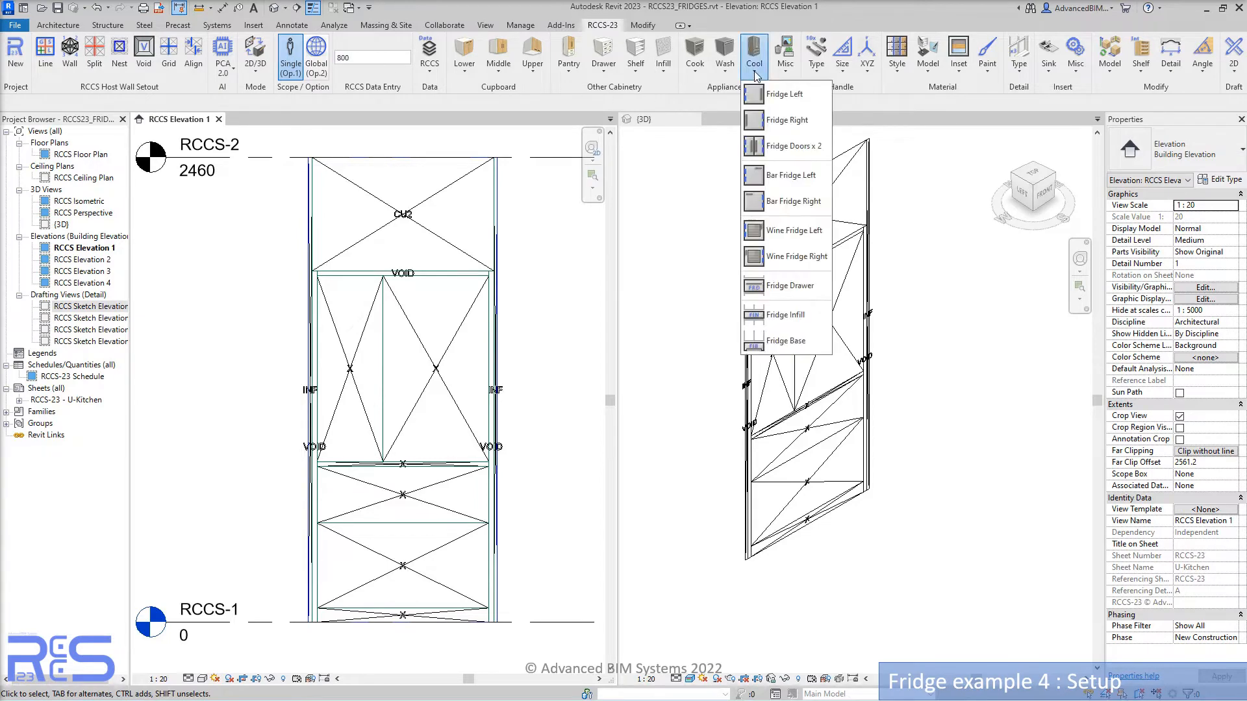
left_click(783, 97)
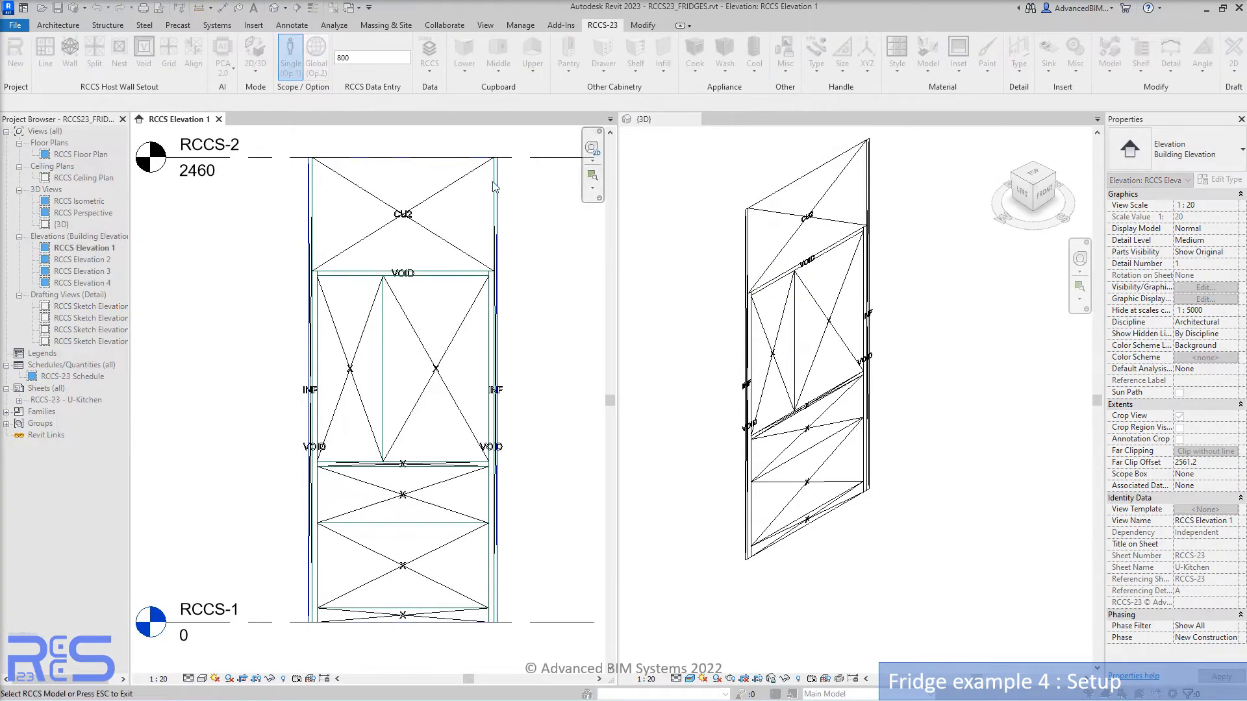
left_click(370, 315)
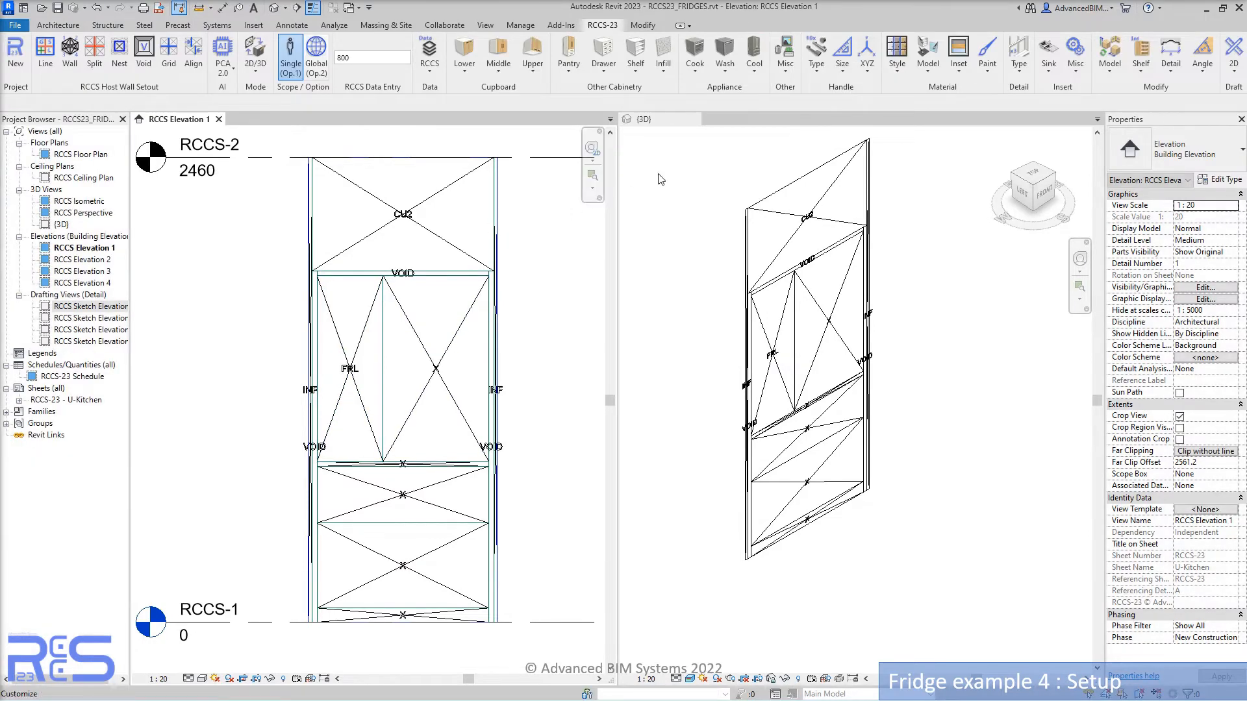
left_click(754, 55)
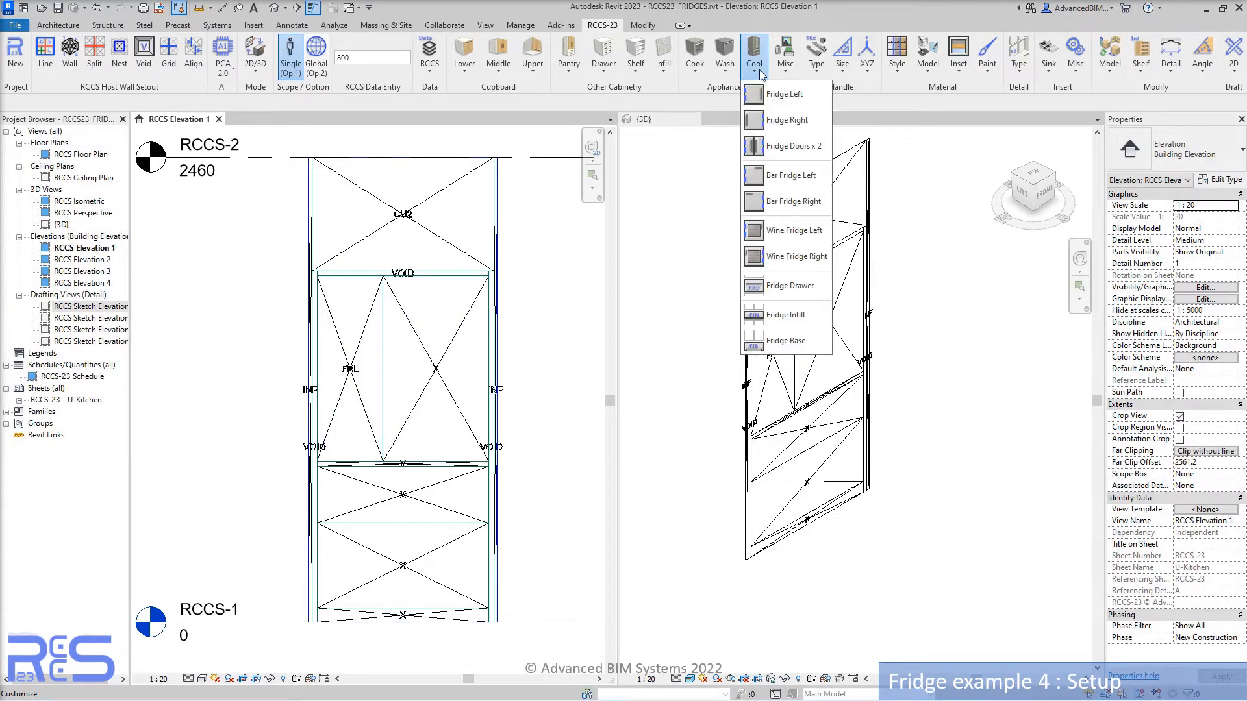
left_click(788, 122)
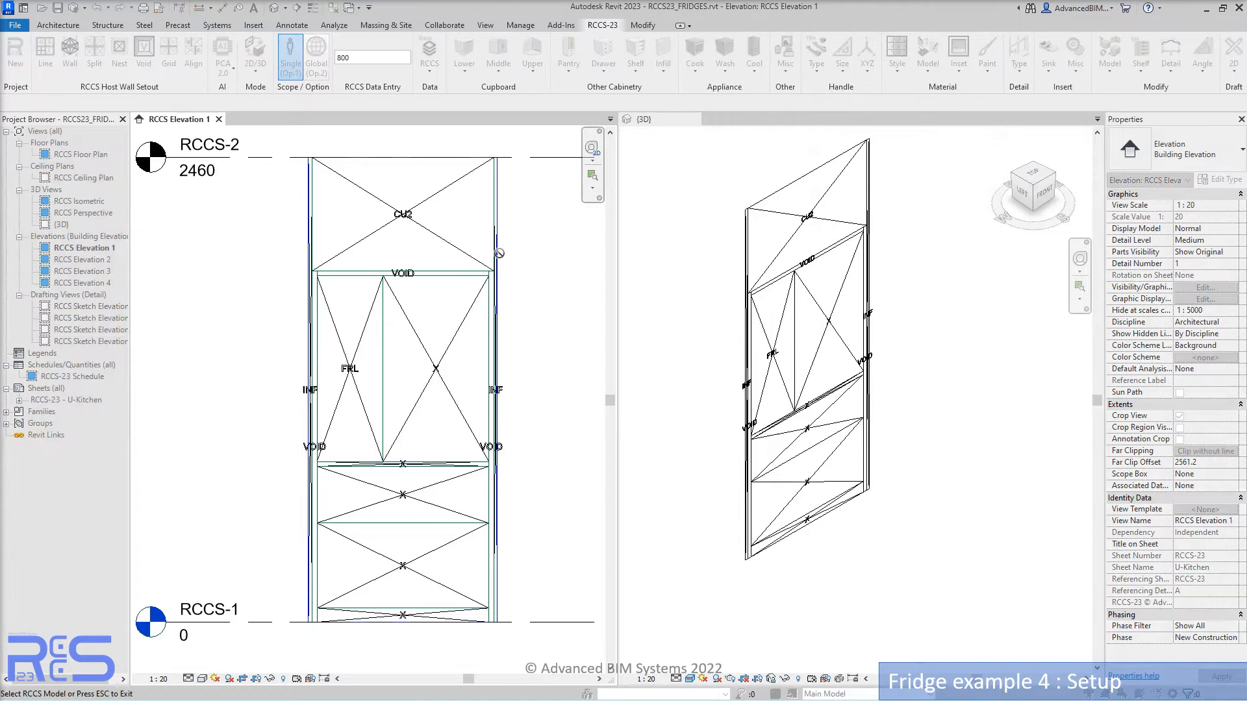
left_click(480, 292)
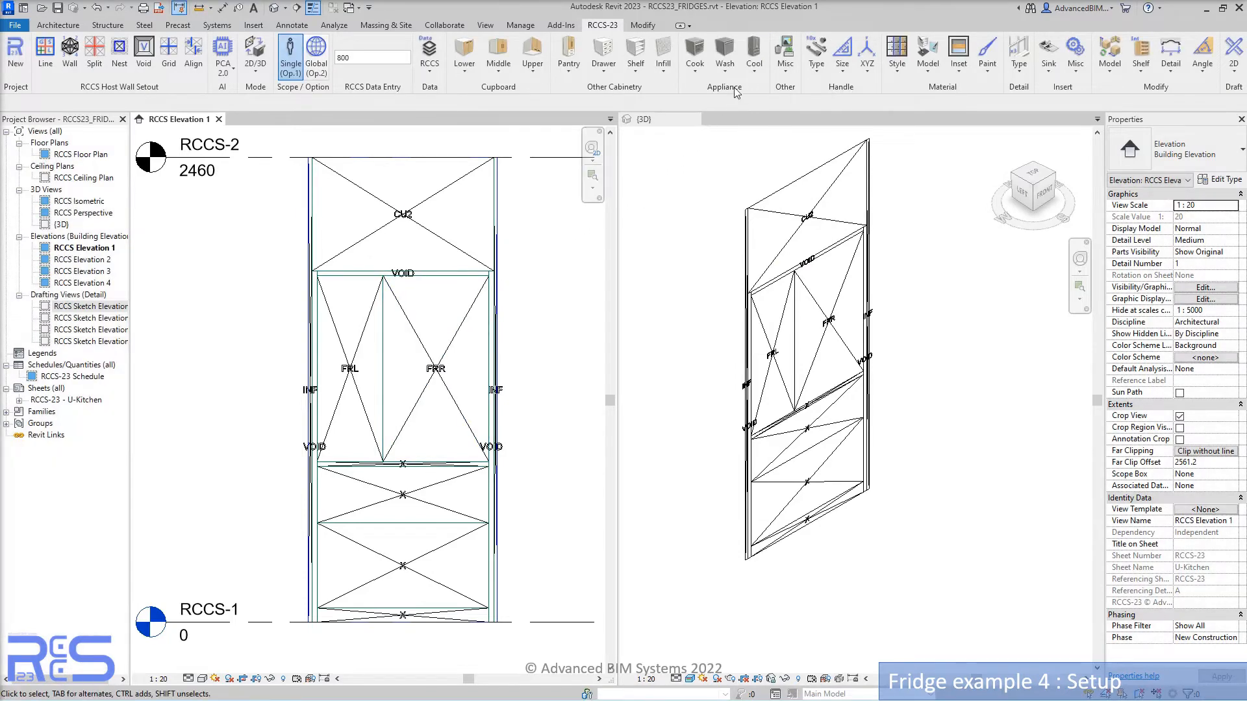
- Assign Fridge Infill to the thin strip below the tall panels and Fridge Drawer to the two panels beneath it
left_click(756, 72)
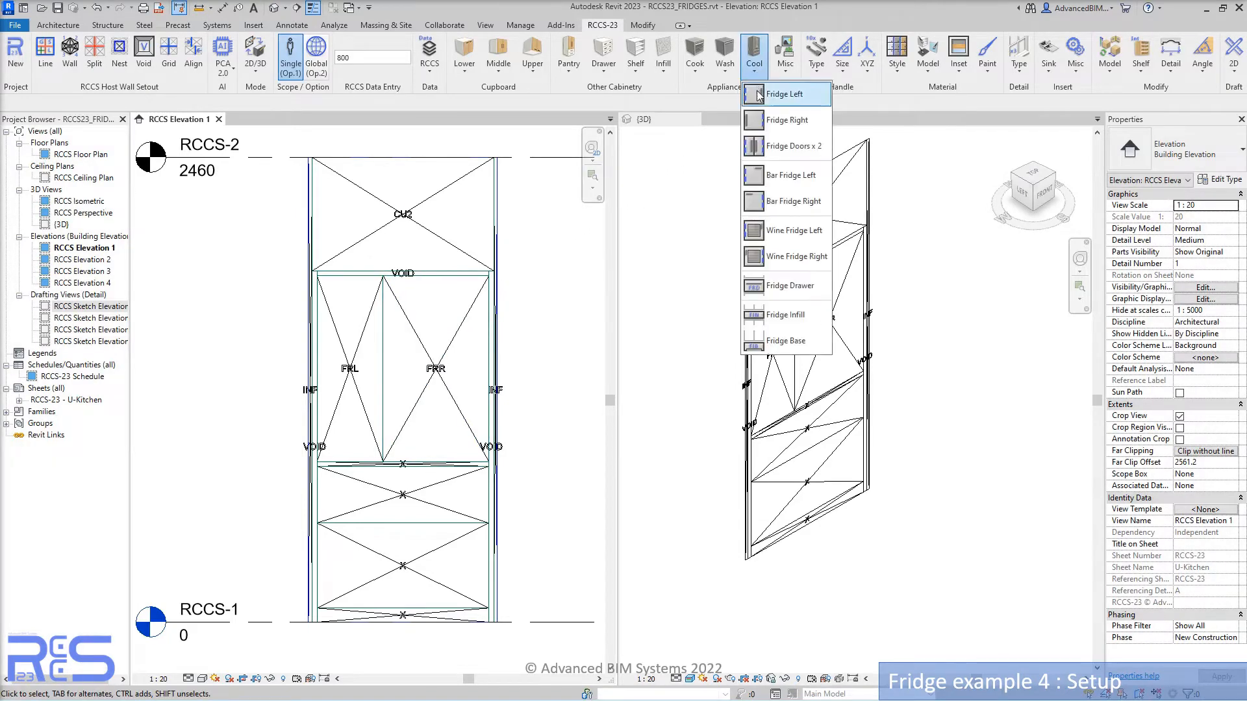
left_click(761, 315)
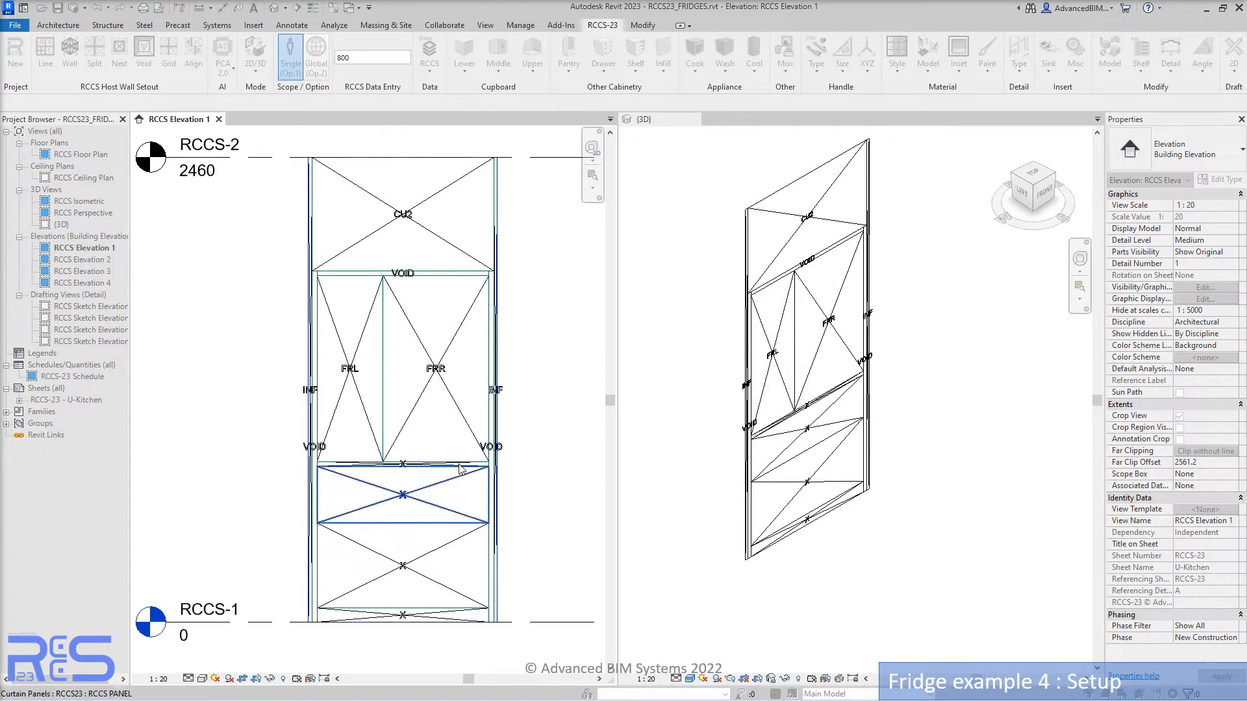
left_click(398, 465)
key("Escape")
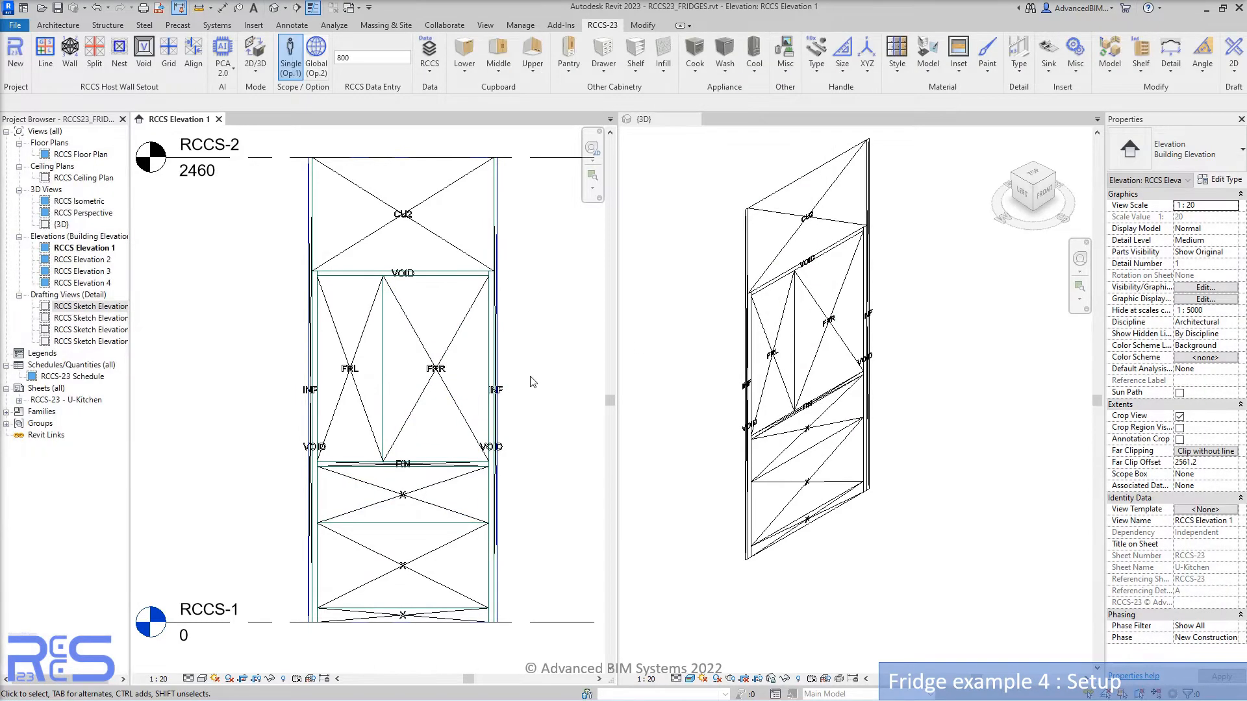
left_click(753, 64)
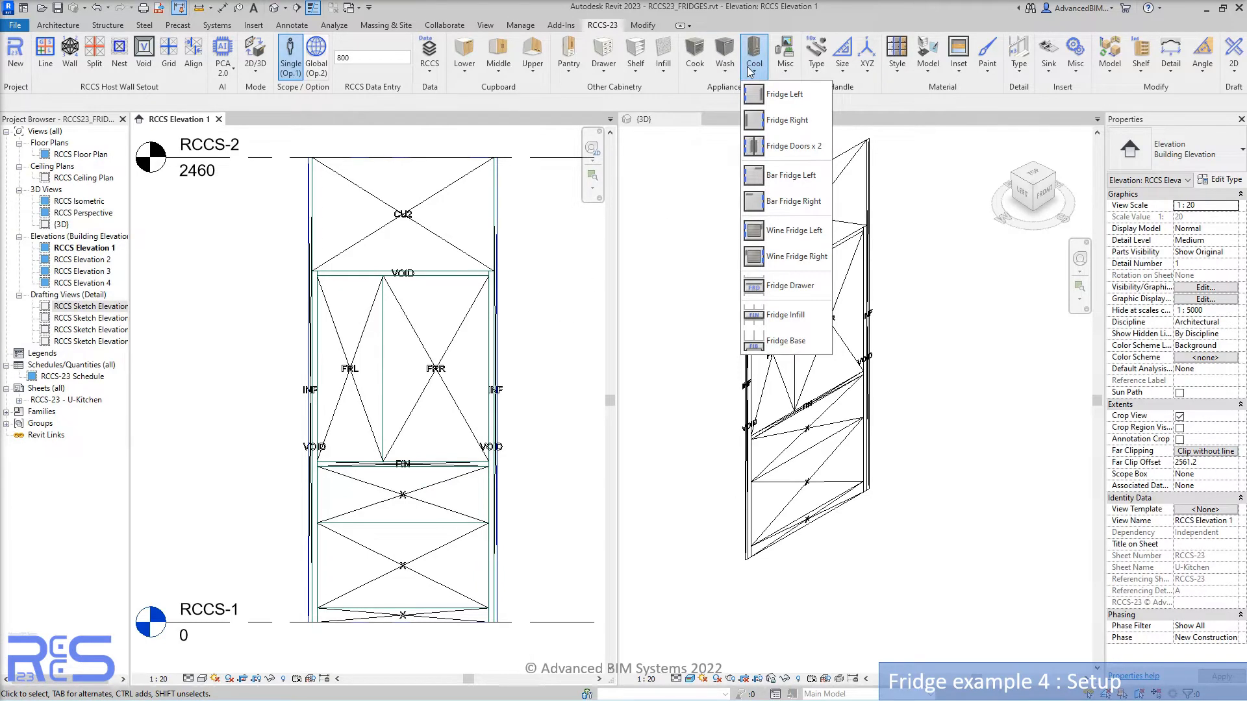
left_click(783, 285)
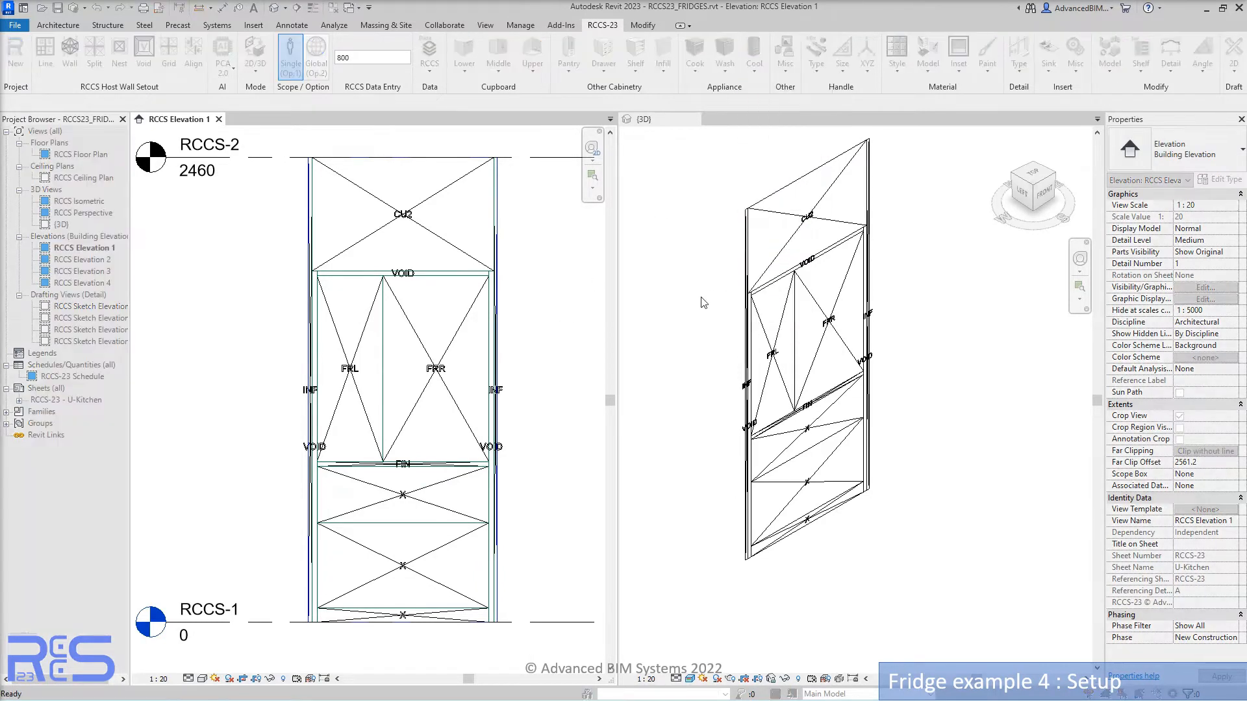
left_click(448, 487)
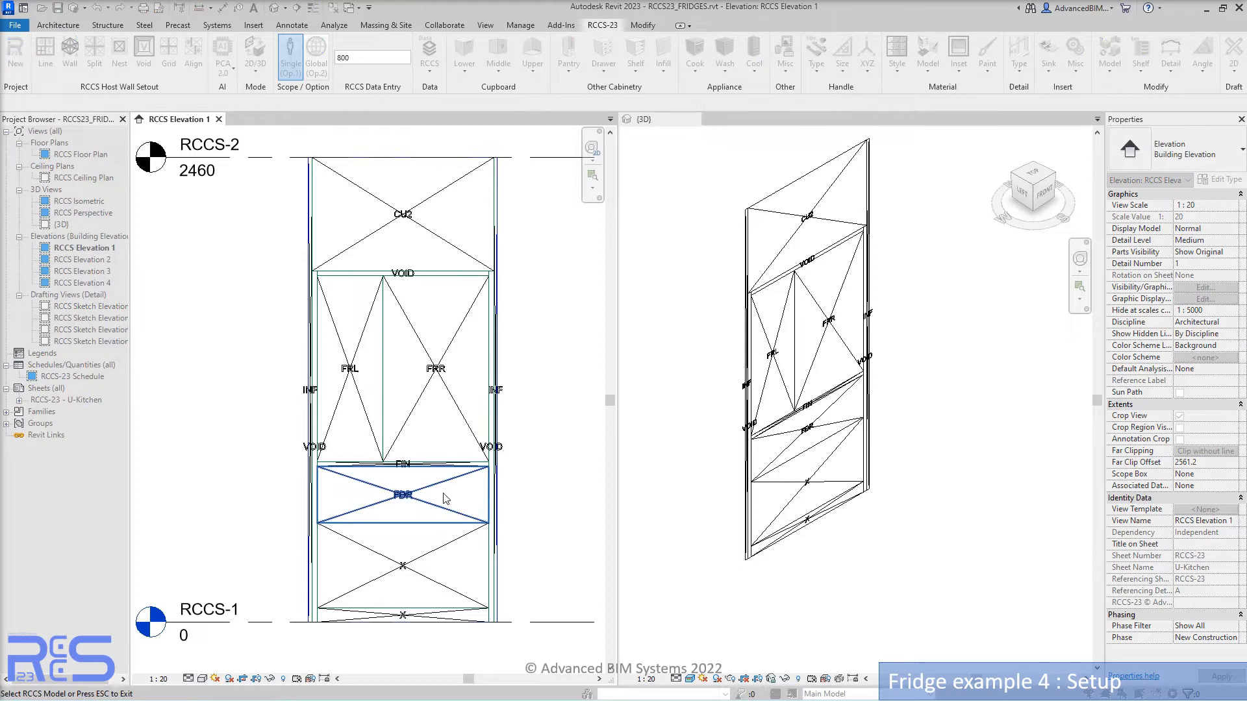
left_click(442, 552)
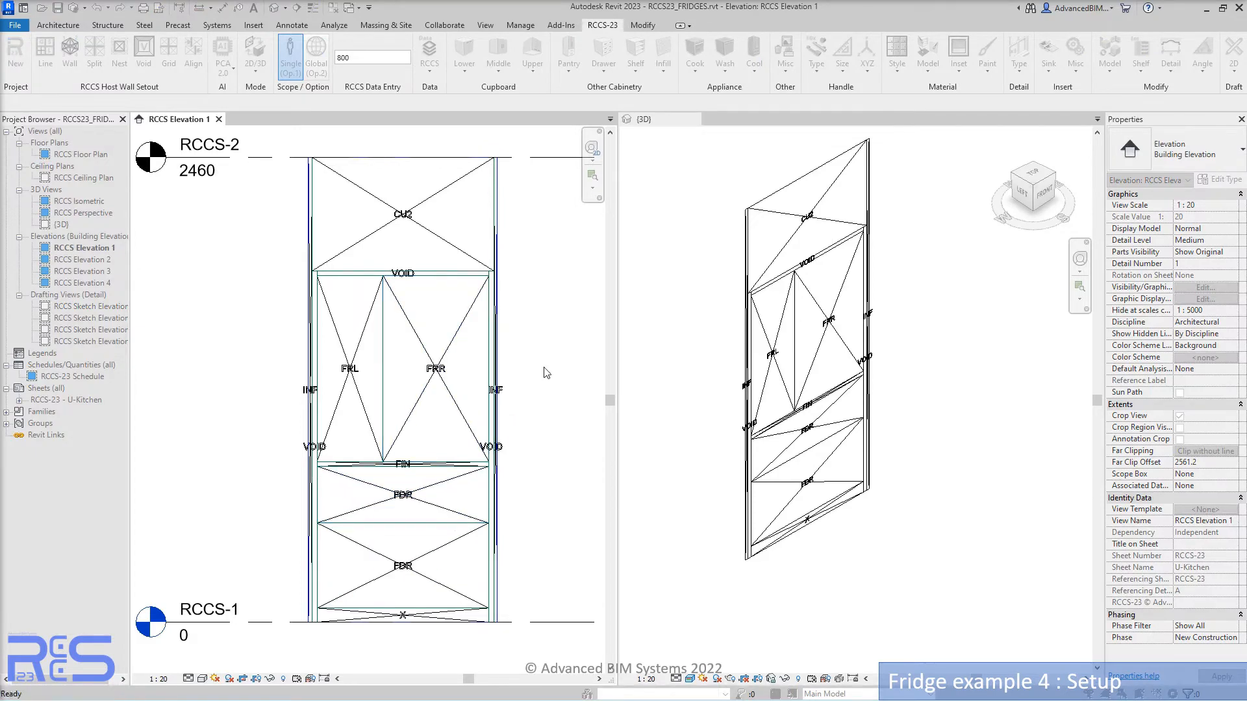
key("Escape")
- Assign Fridge Base to the bottom strip under the lower fridge drawer
left_click(756, 80)
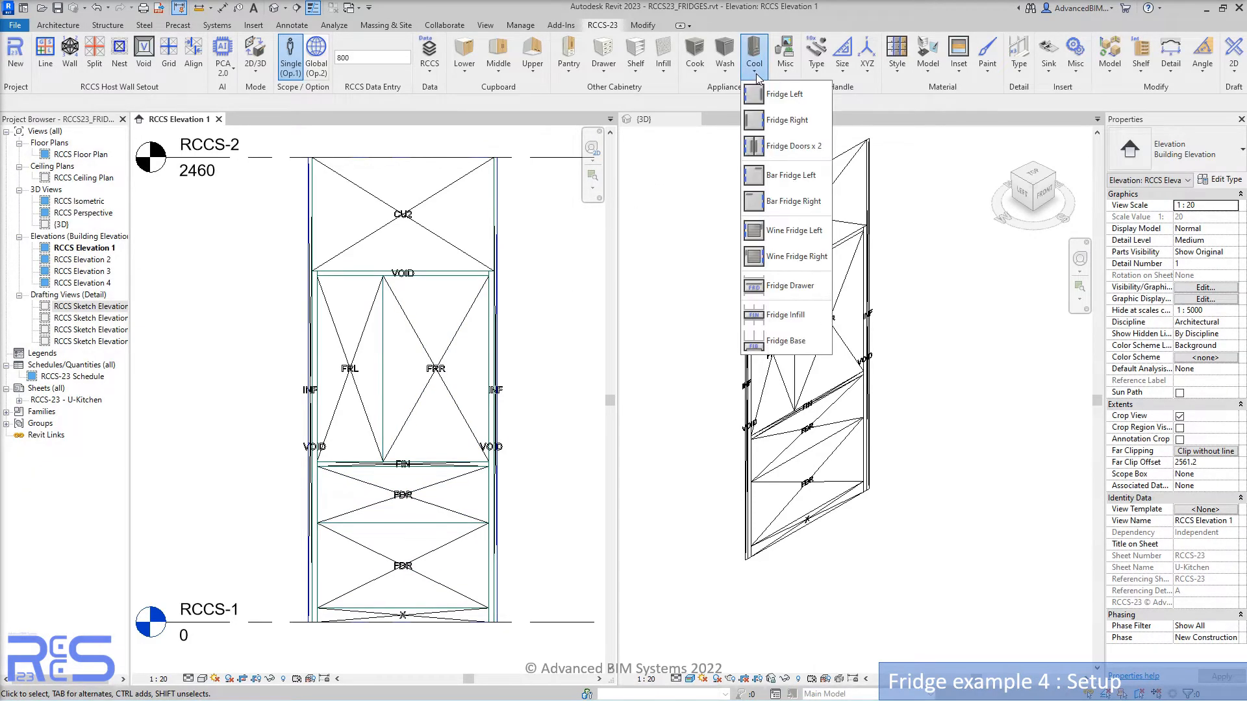
left_click(785, 342)
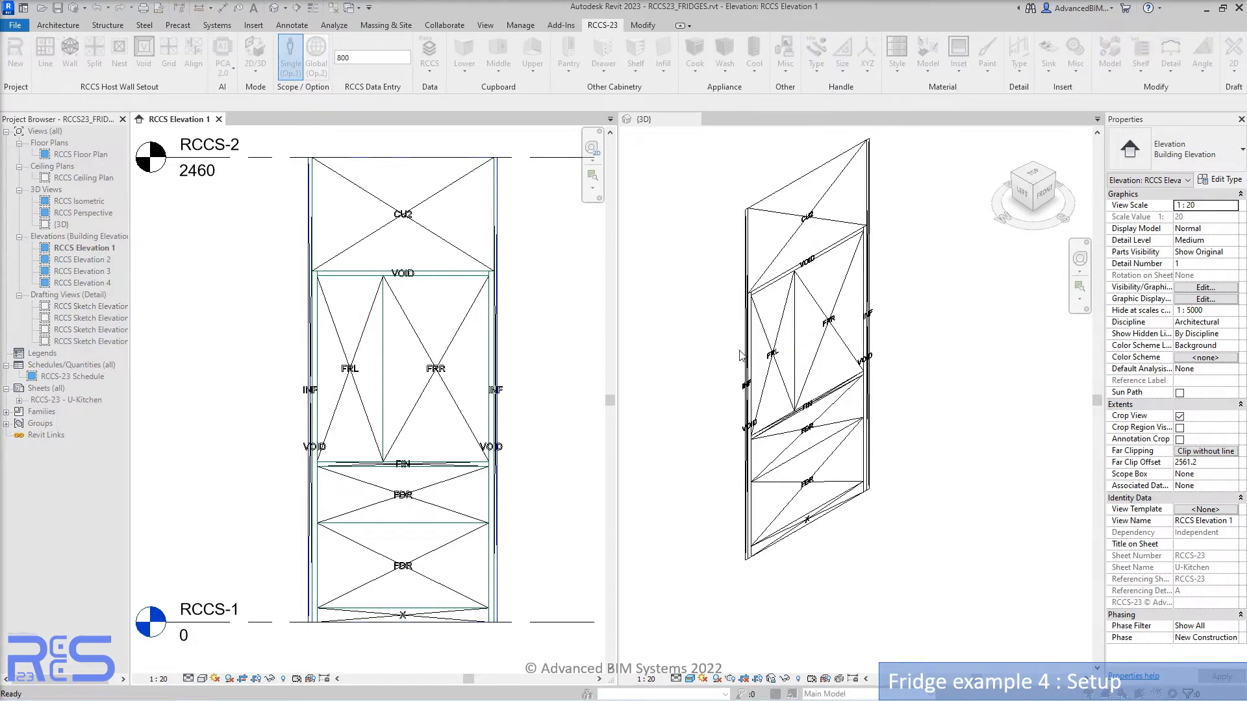
left_click(403, 616)
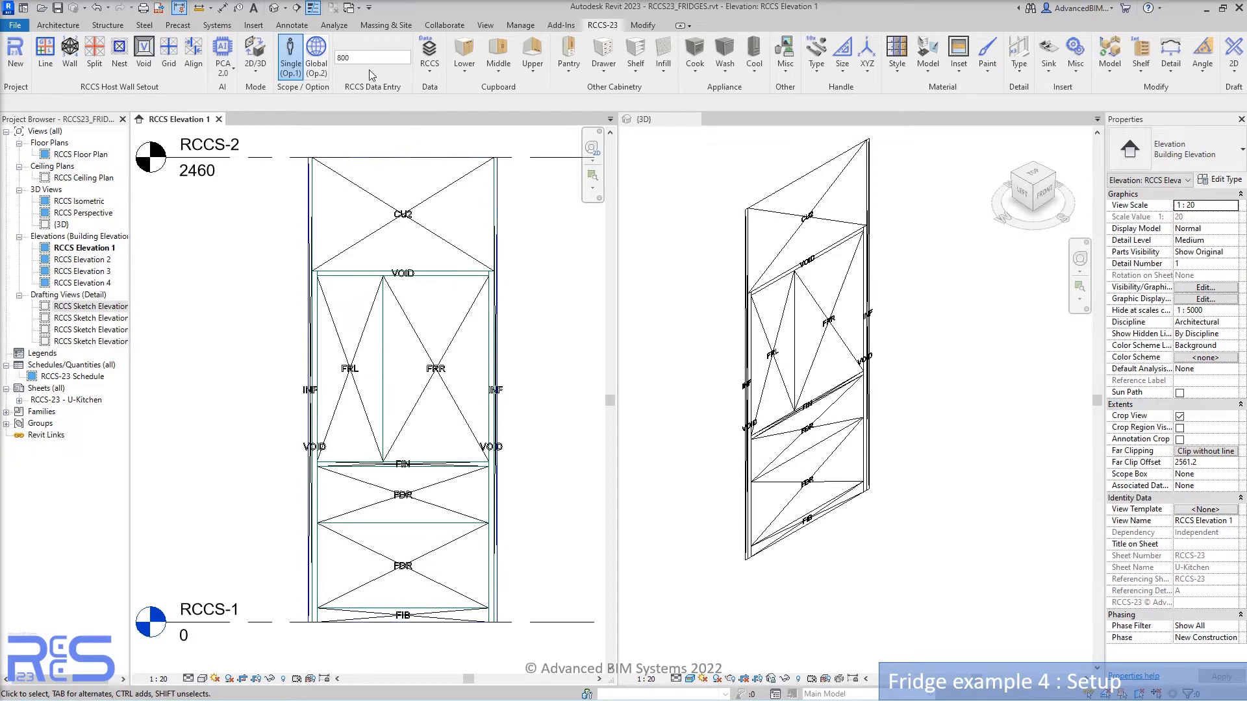
- With the RCCS data entry value cleared, apply handle type Bar Handle 4 to the fridge panels and convert the layout to 3D Mode
key("BackSpace")
left_click(820, 73)
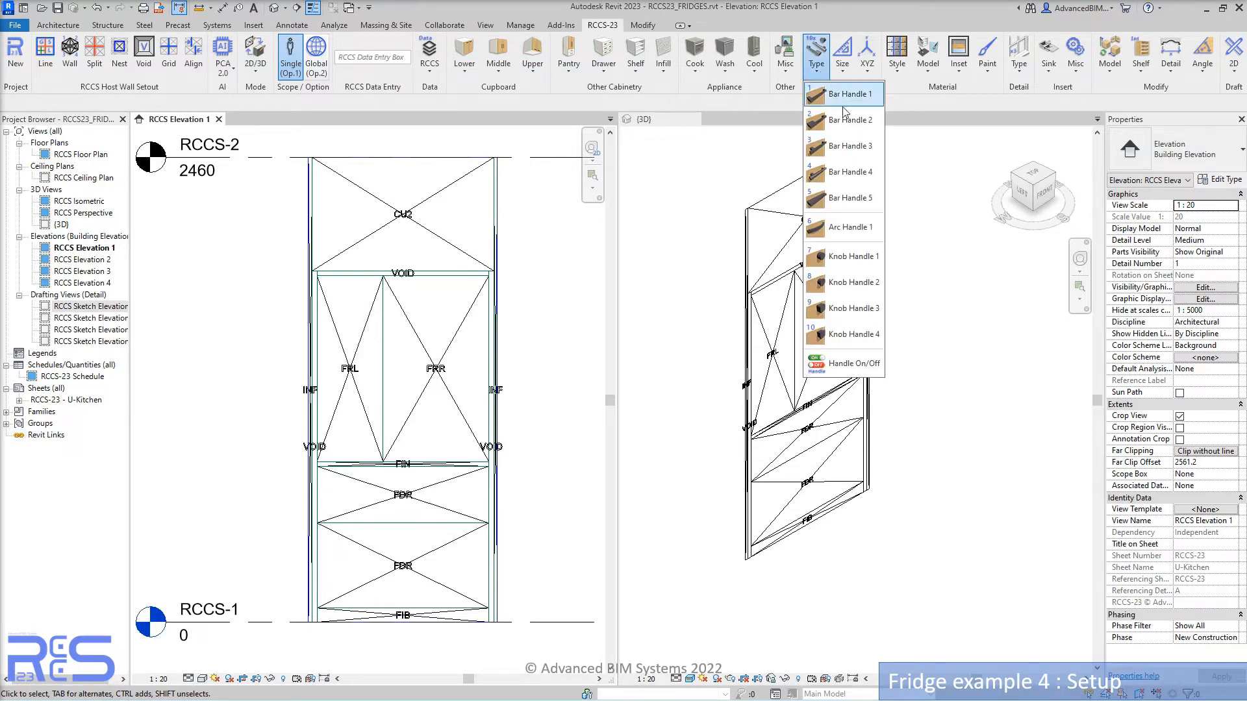
left_click(847, 172)
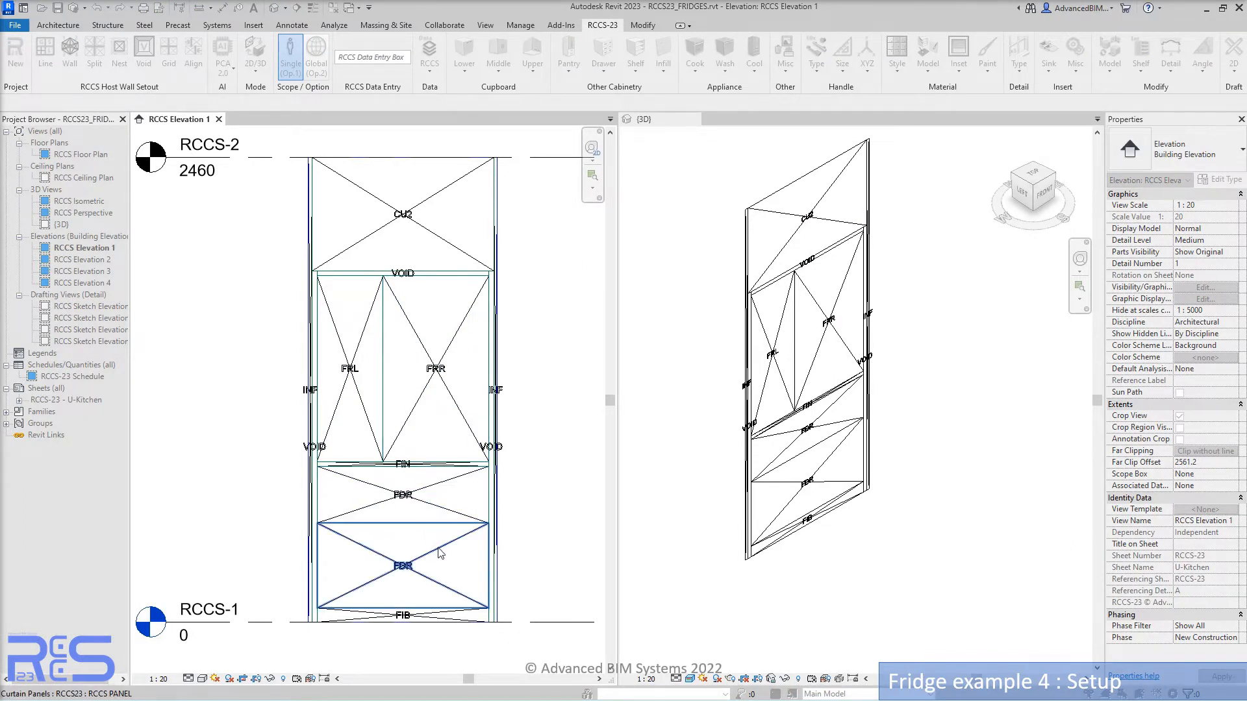
key("Escape")
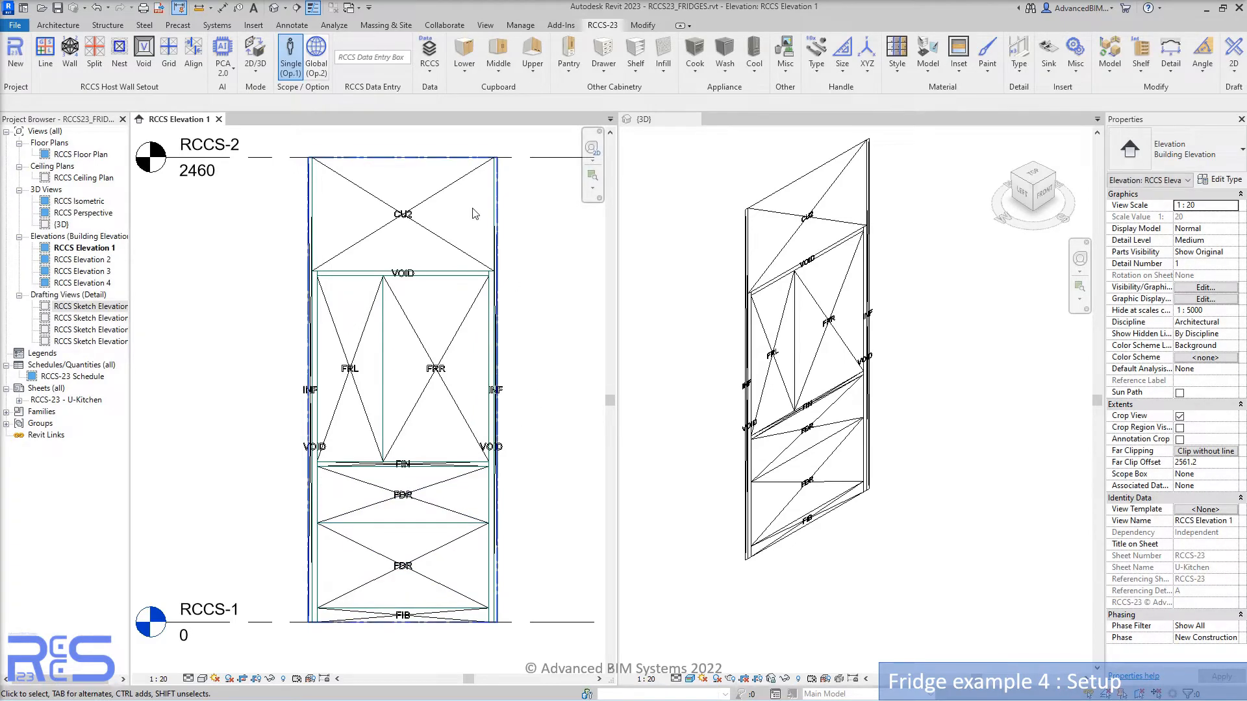
left_click(255, 61)
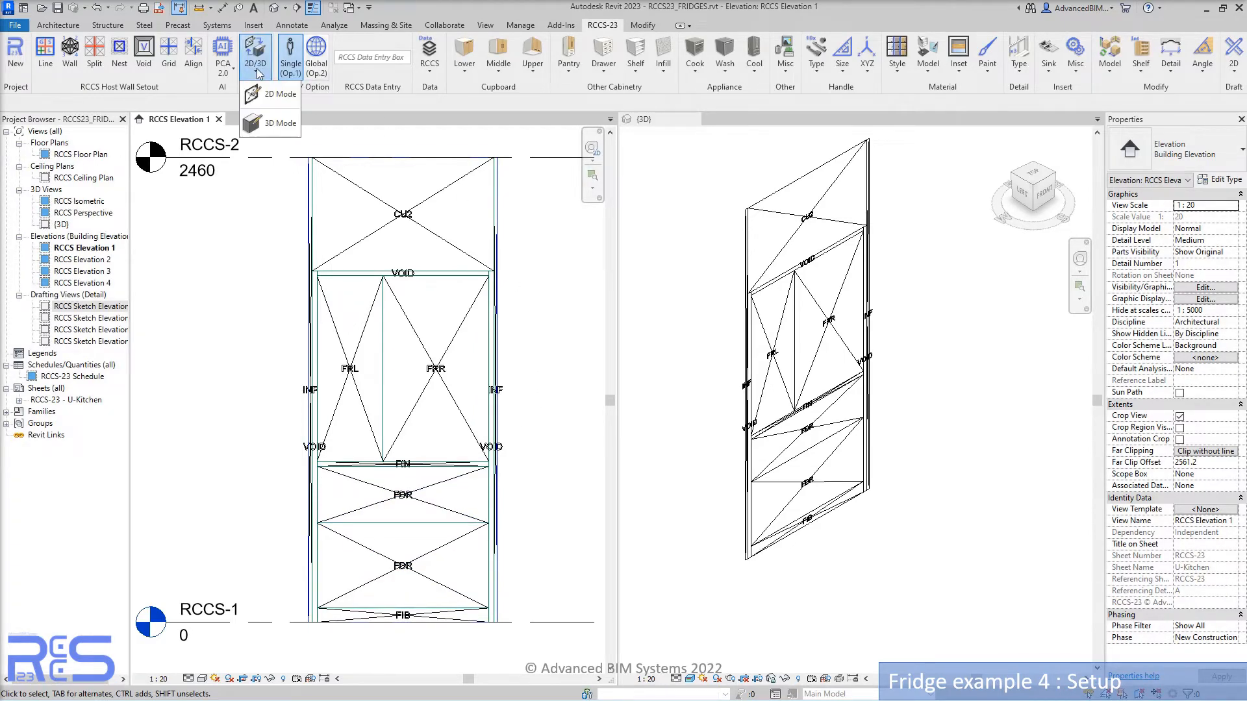
left_click(273, 123)
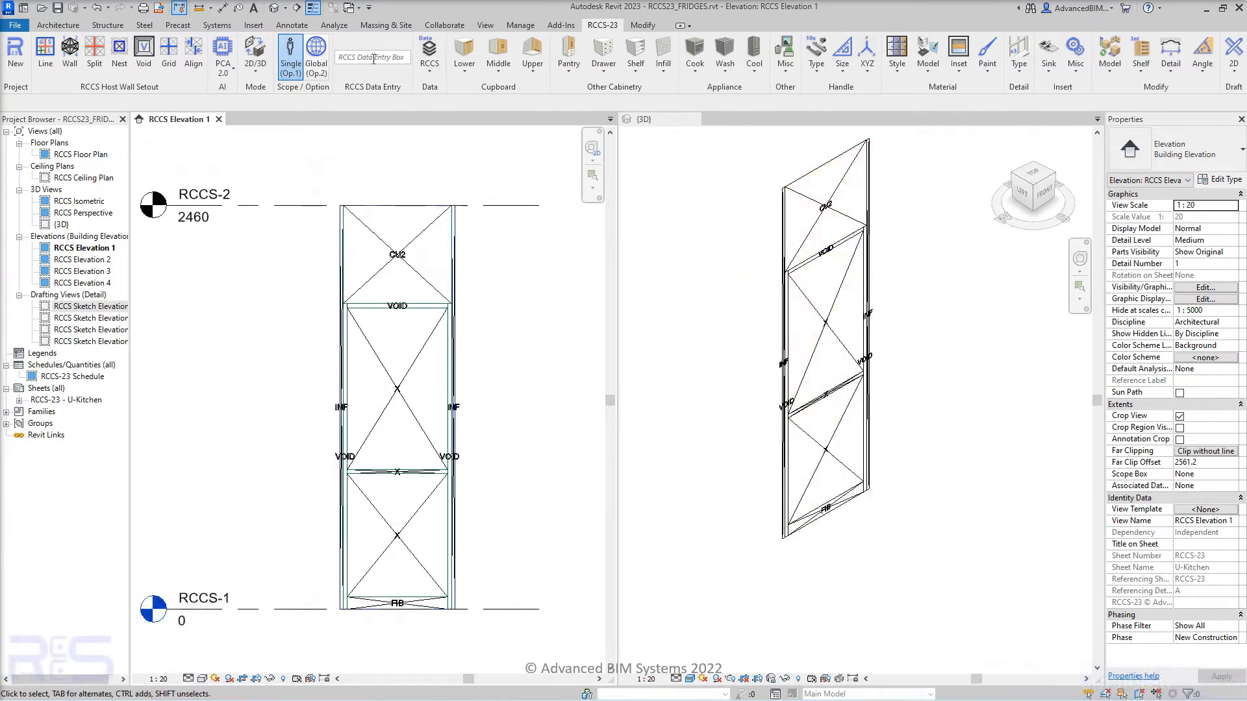
- Set the RCCS data entry value to 700 and assign Fridge Right to the large upper and lower panels below the top void
left_click(374, 59)
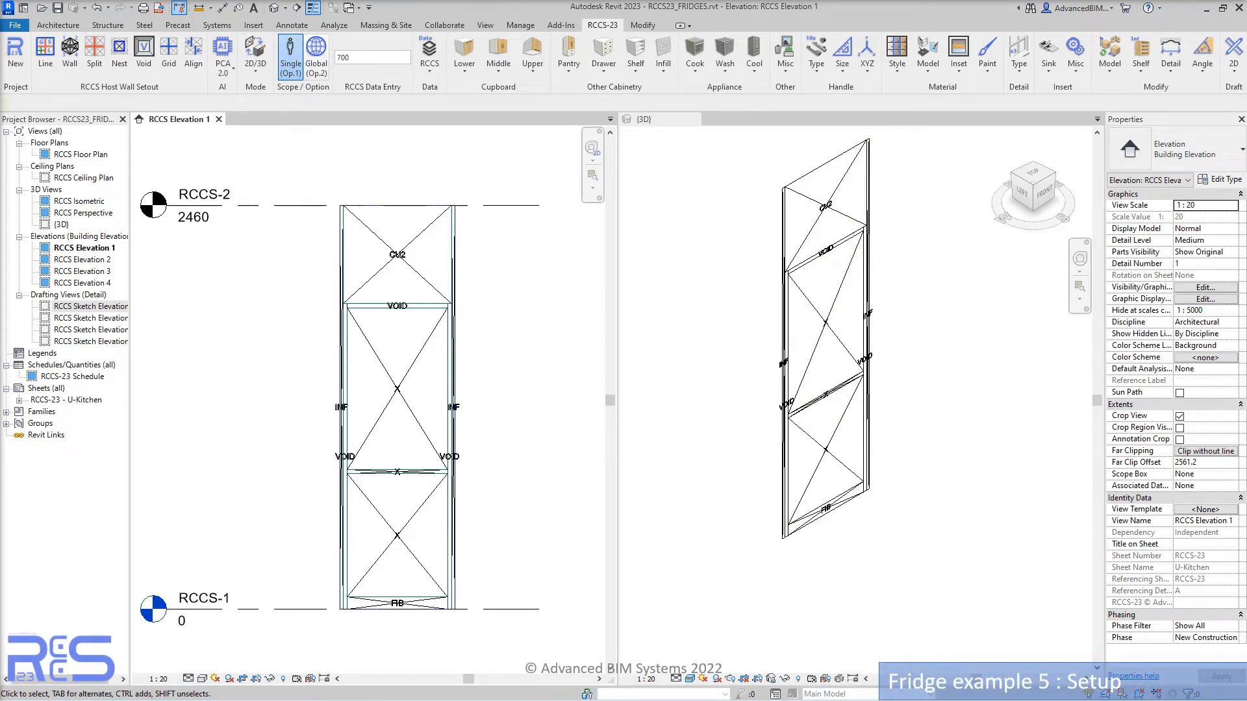
left_click(756, 73)
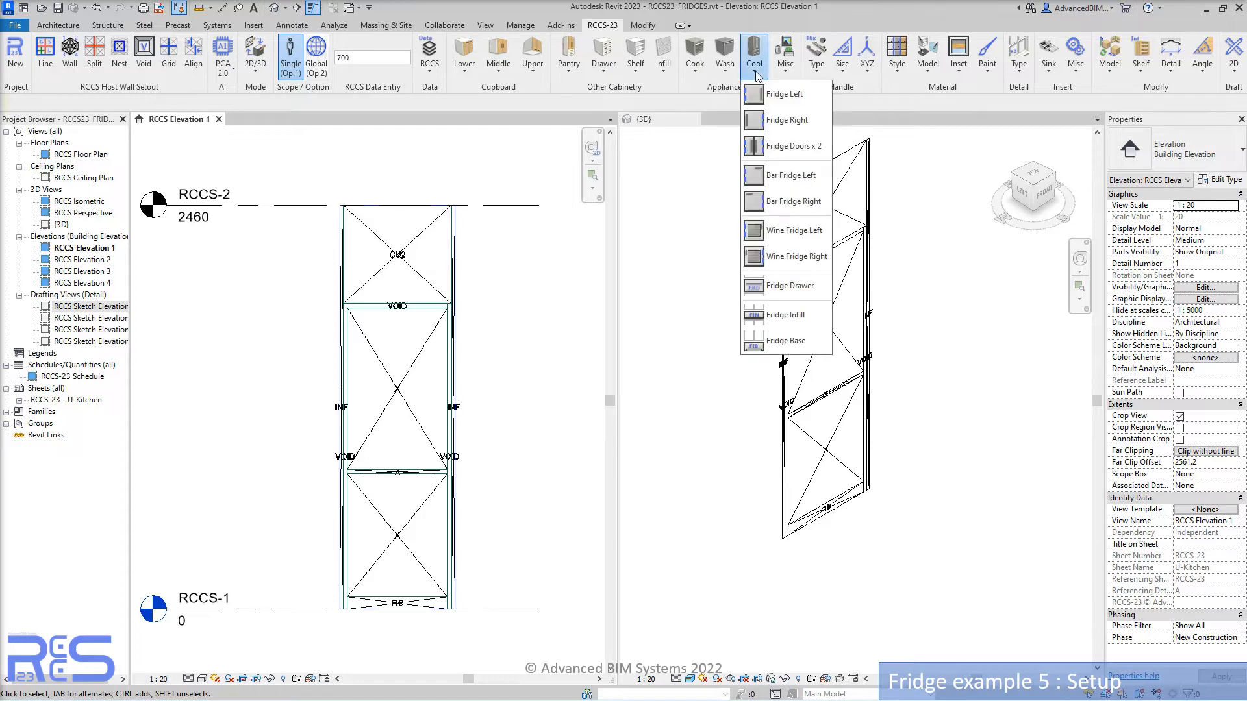
left_click(777, 121)
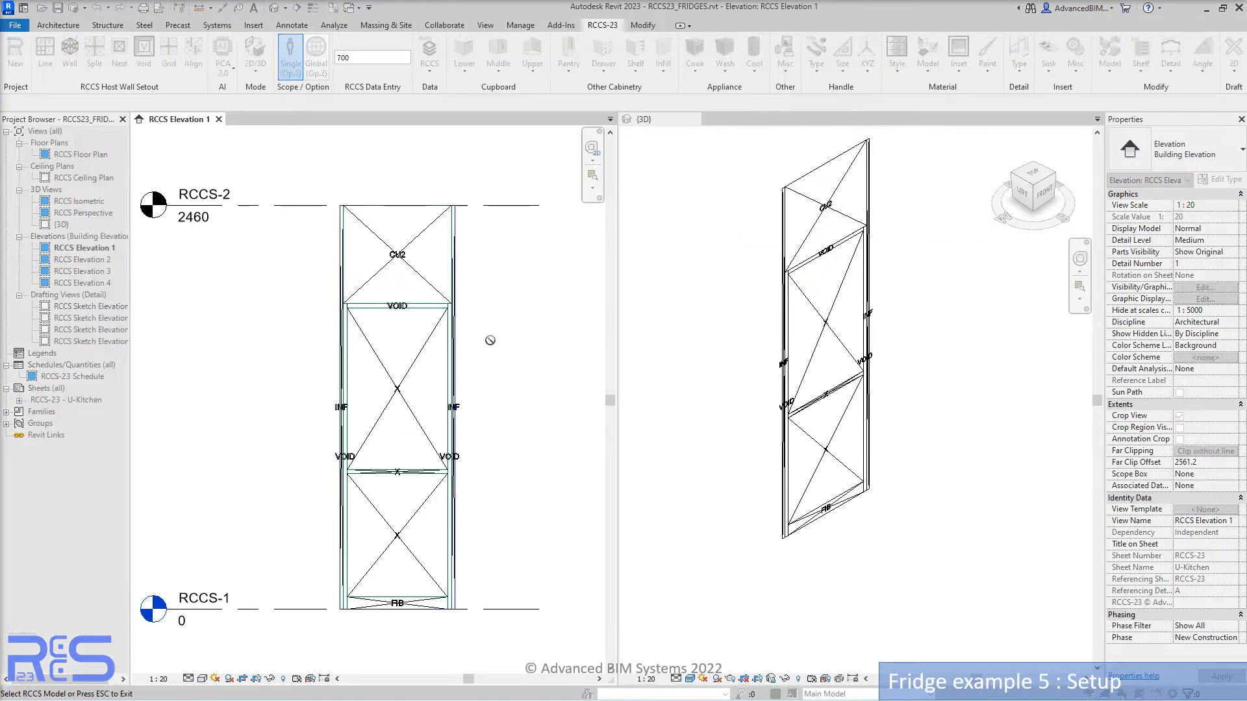
left_click(414, 358)
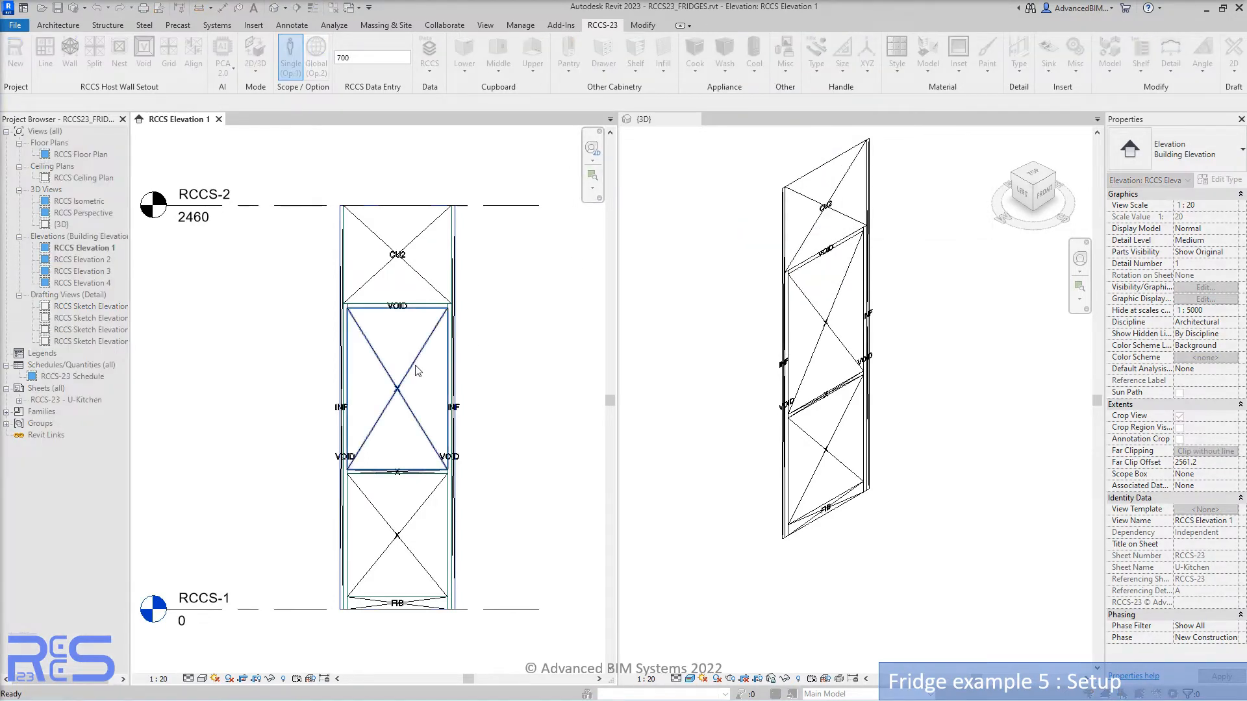
left_click(434, 492)
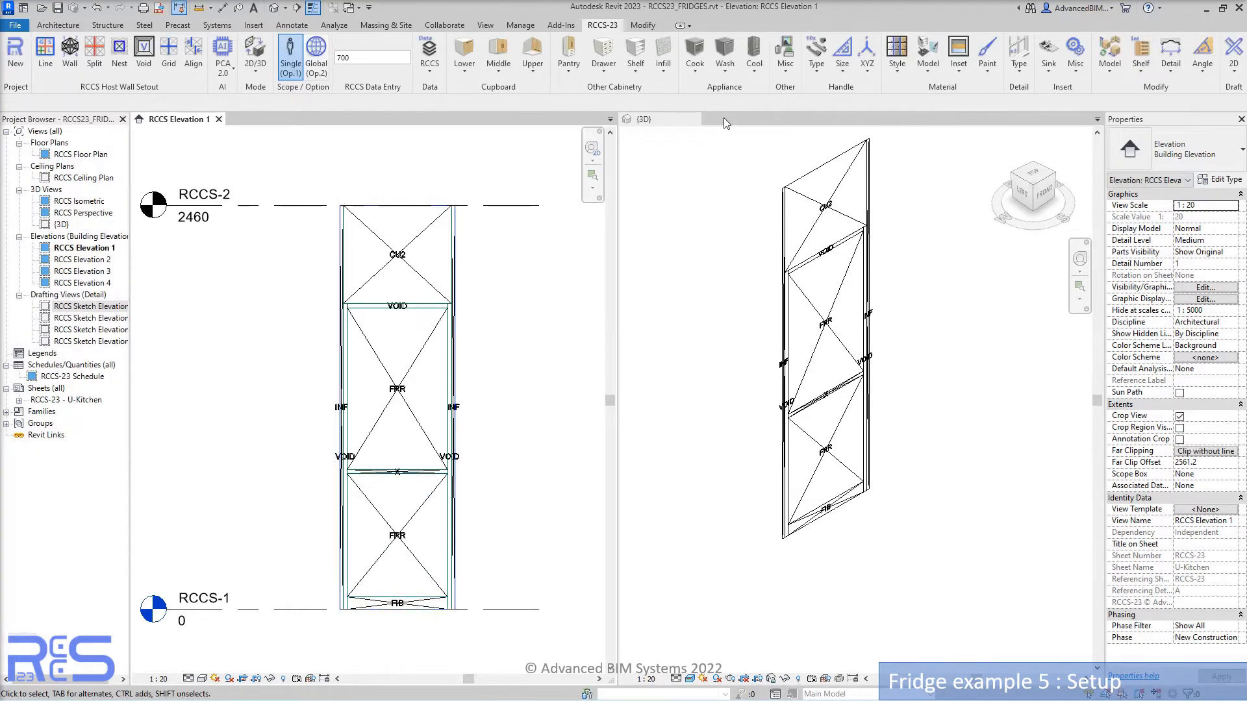
- Assign Fridge Infill to the thin strip between the two Fridge Right panels
left_click(754, 57)
left_click(784, 315)
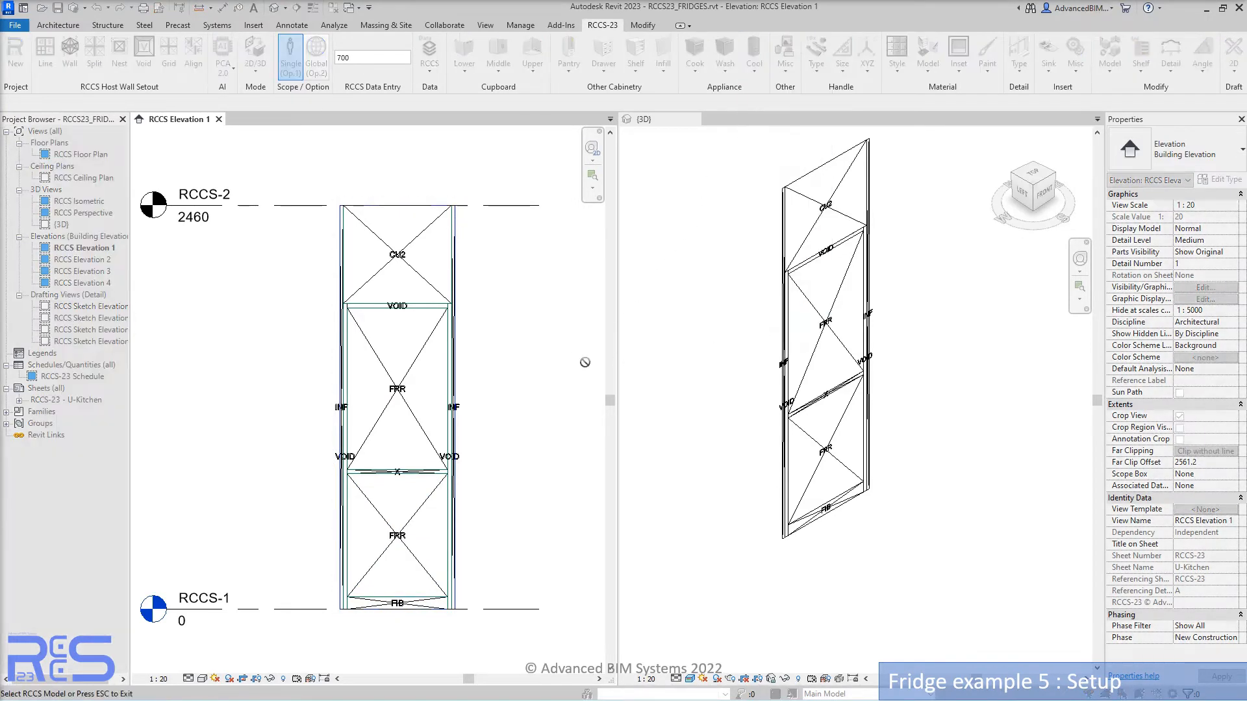
left_click(420, 473)
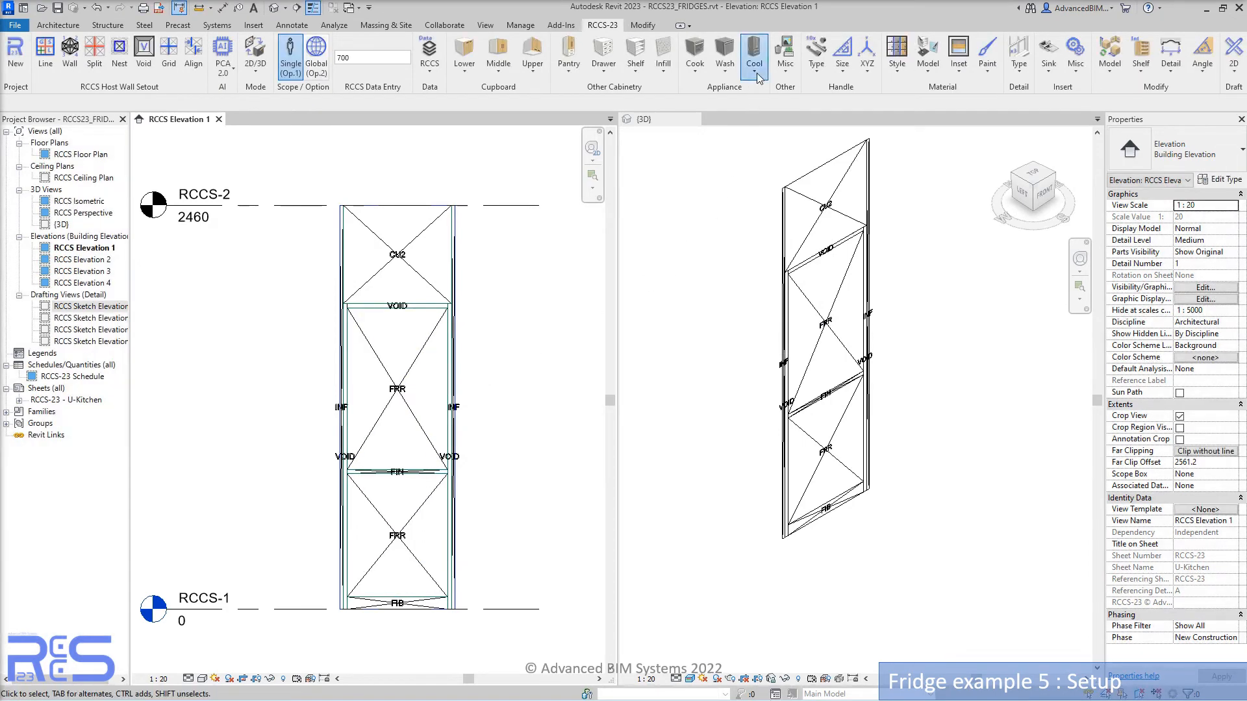
- Assign Fridge Base to the bottom strip under the lower fridge door and convert the layout to 3D Mode
left_click(759, 78)
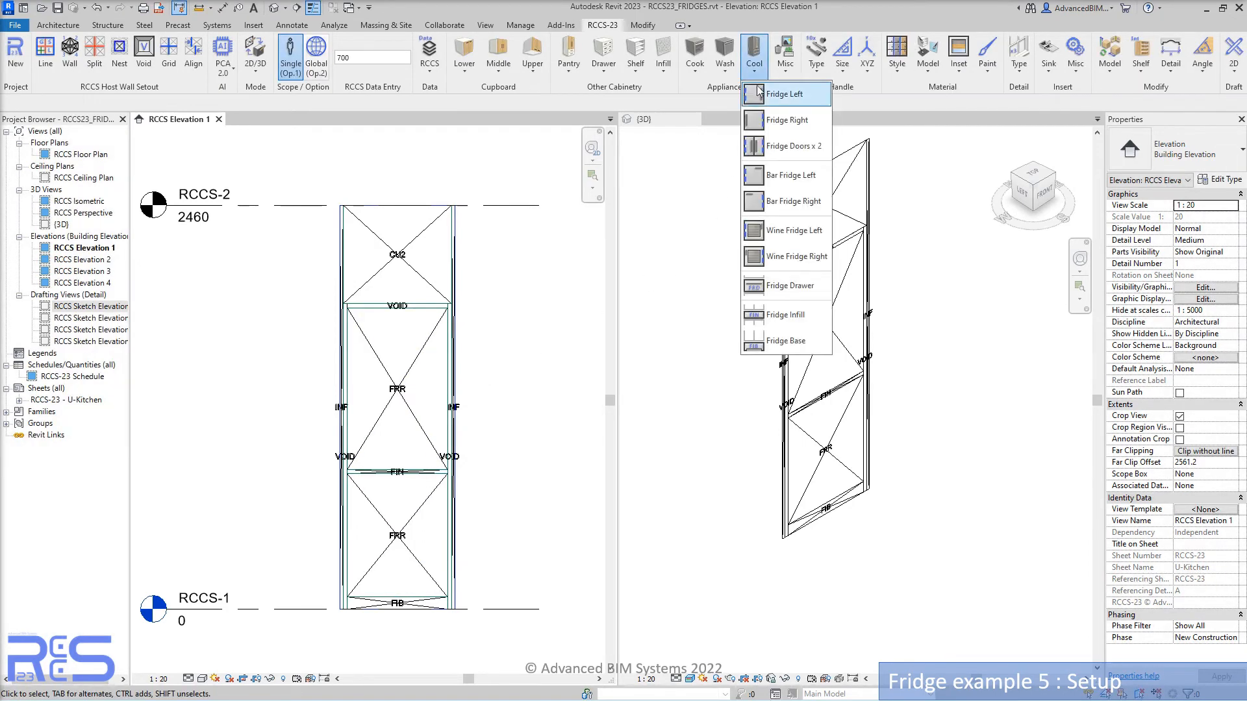
left_click(784, 342)
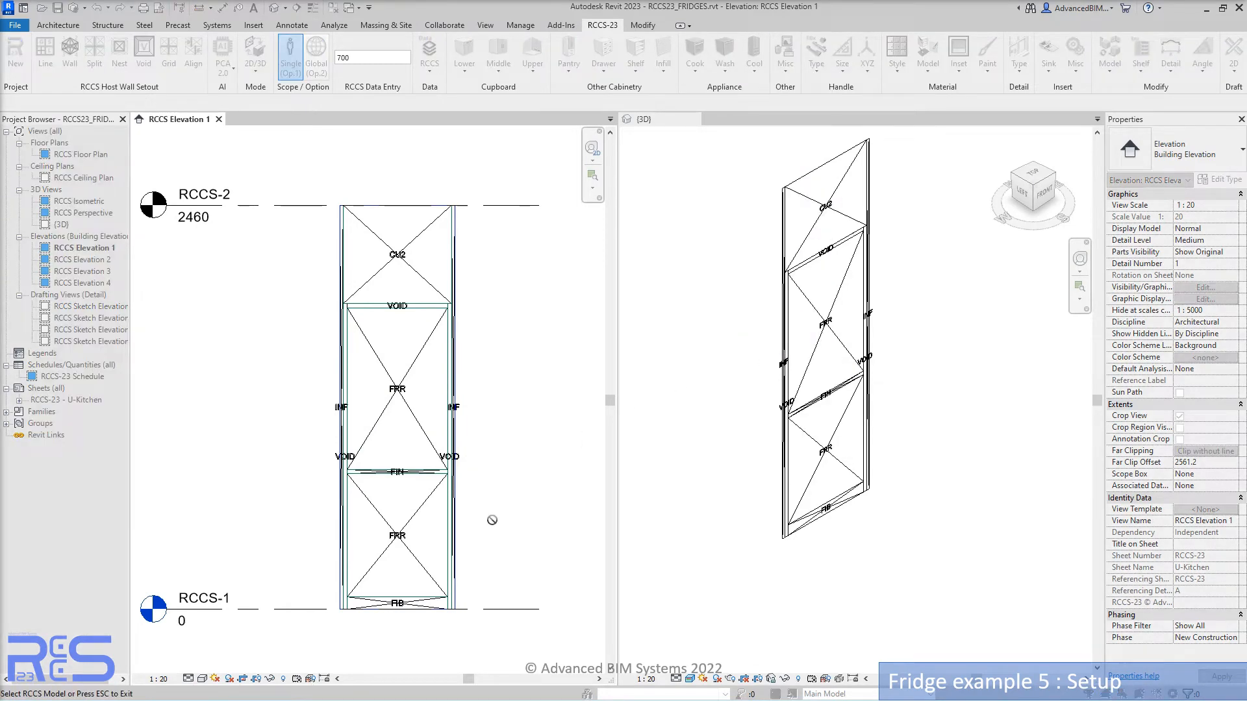
left_click(427, 606)
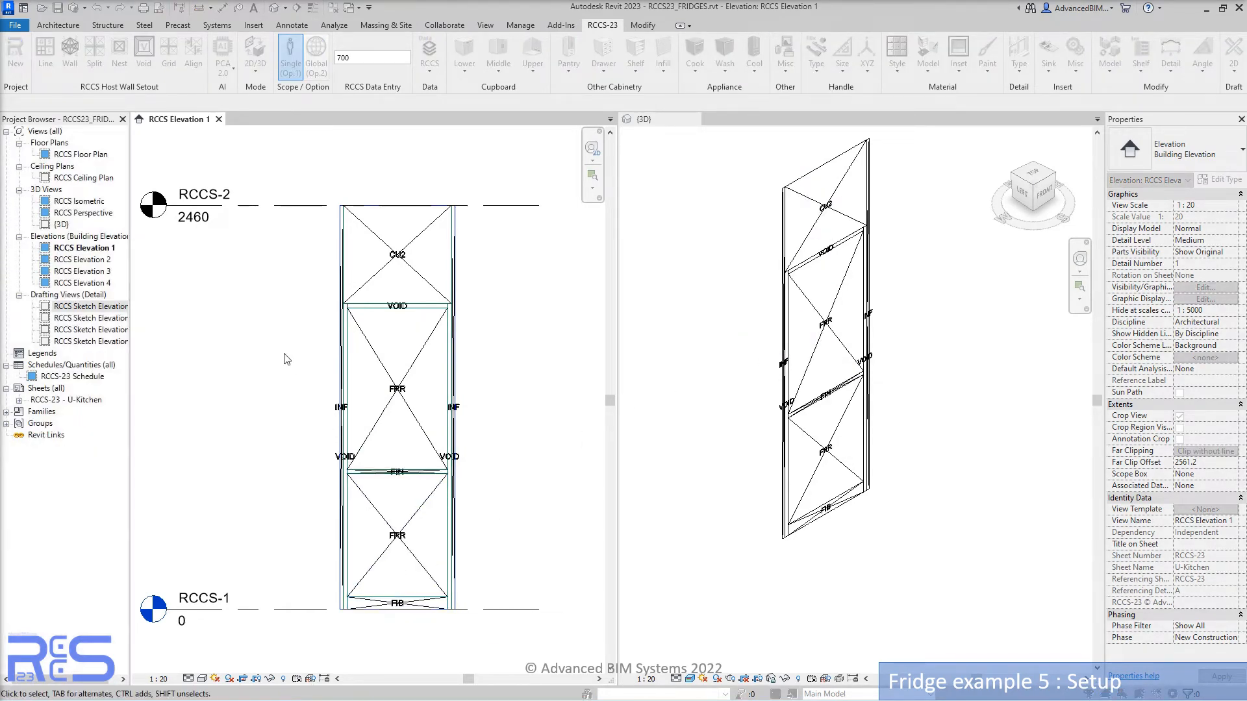
left_click(259, 66)
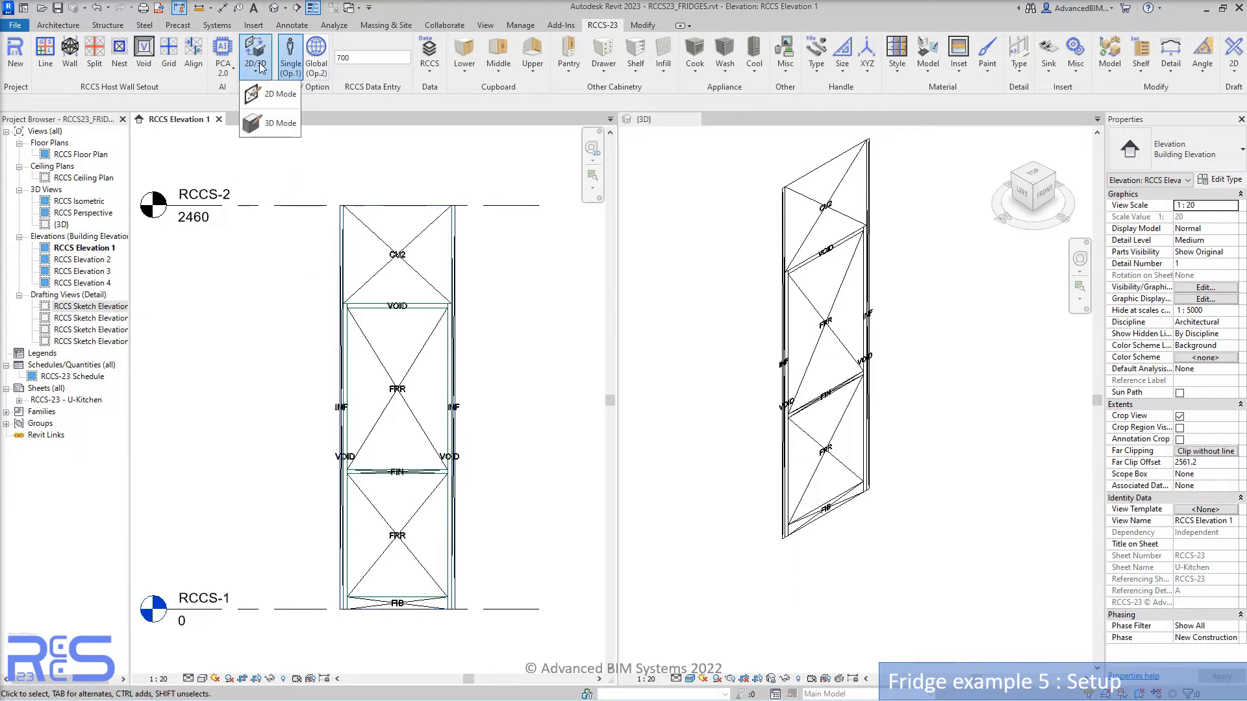
left_click(278, 123)
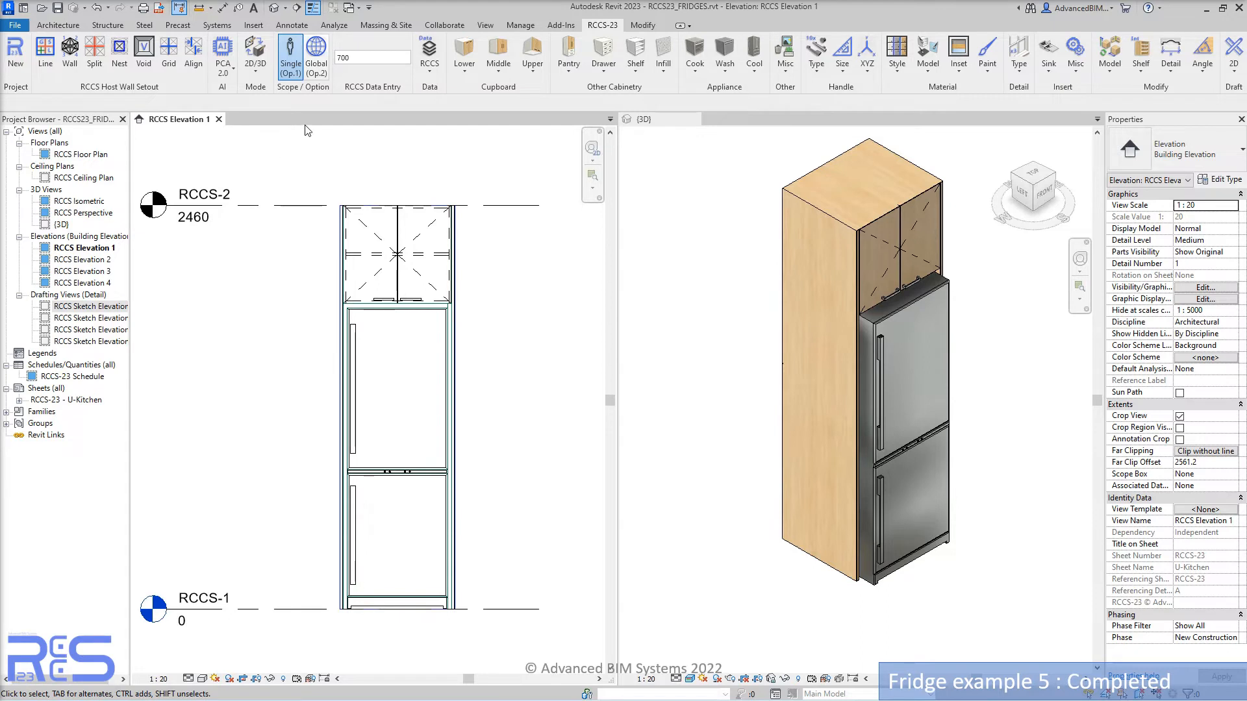
- Set the RCCS data entry value to -100 and apply RCCS Offset to the fridge components in the 3D view, starting with the upper door
left_click(366, 57)
left_click(1116, 75)
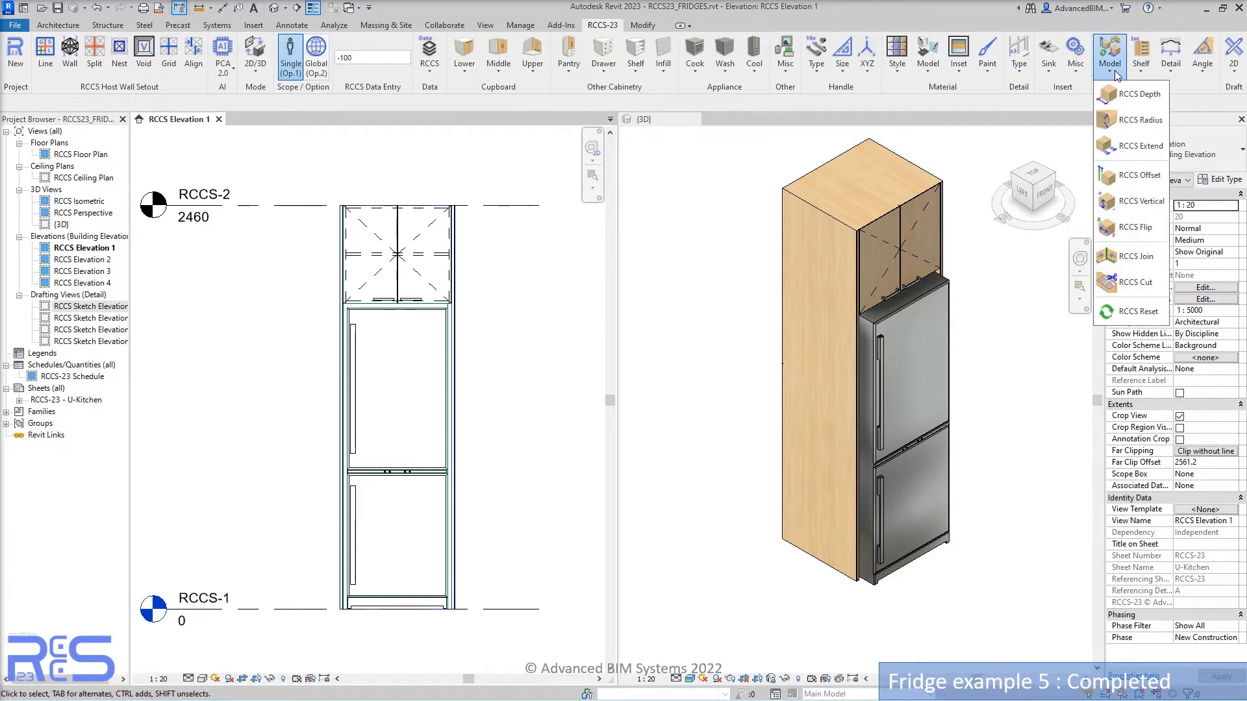
left_click(1131, 177)
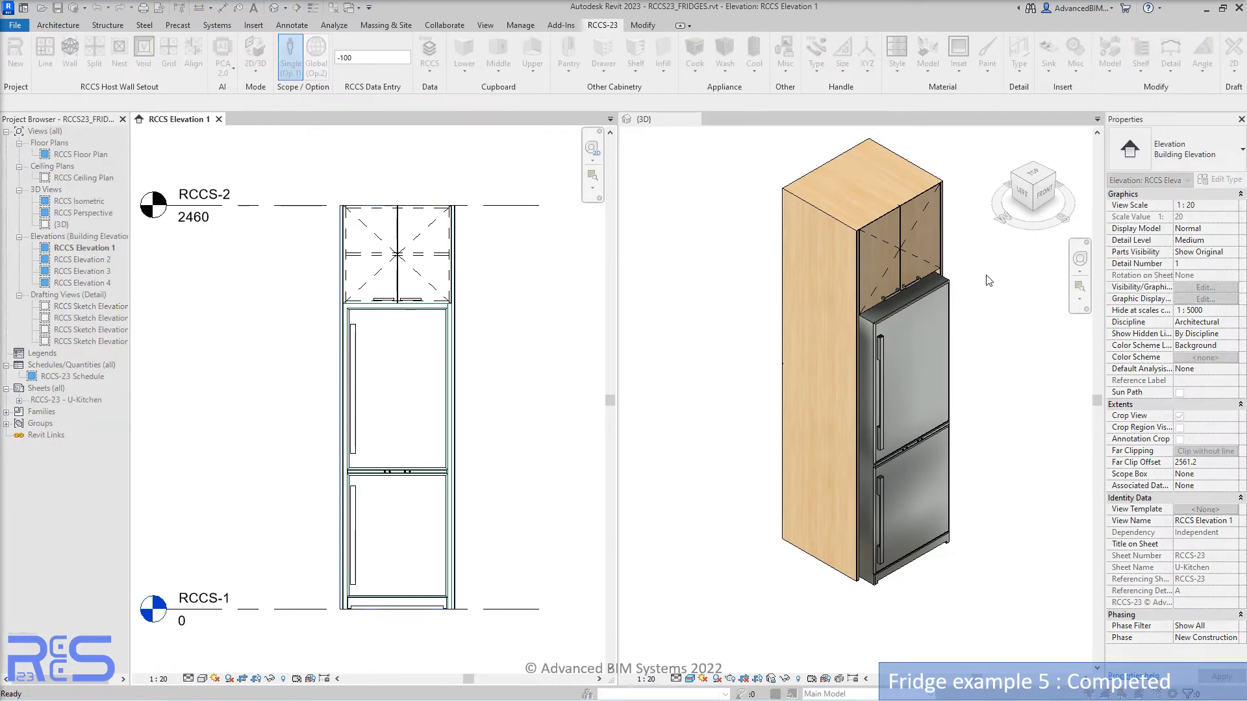
left_click(911, 342)
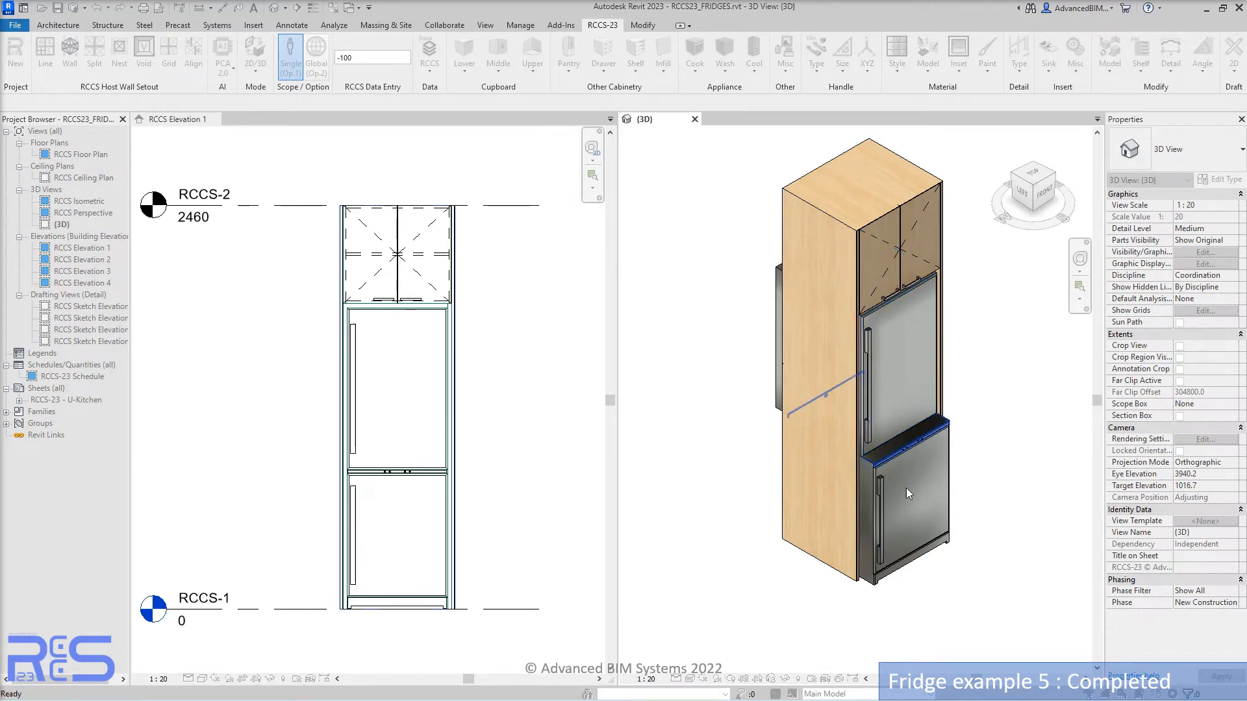
key("Tab")
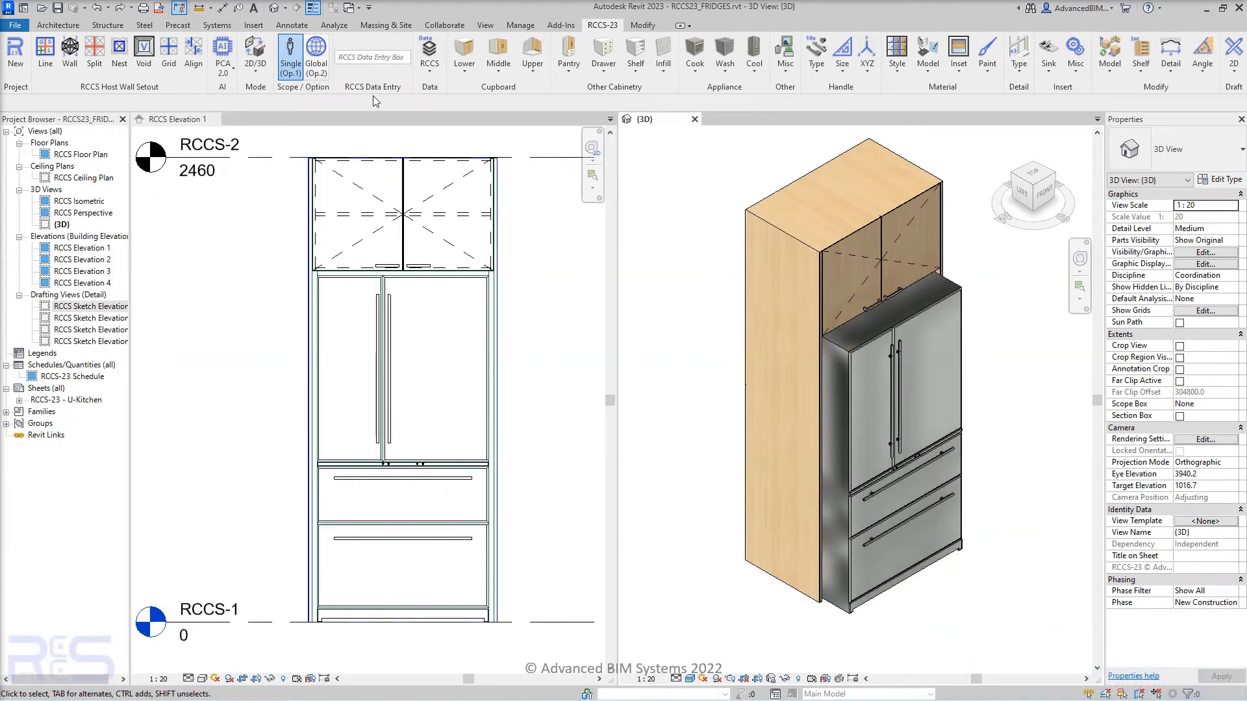
- Set the RCCS data entry value to -200 and apply RCCS Offset to the double fridge doors and the drawers and base below them
left_click(374, 58)
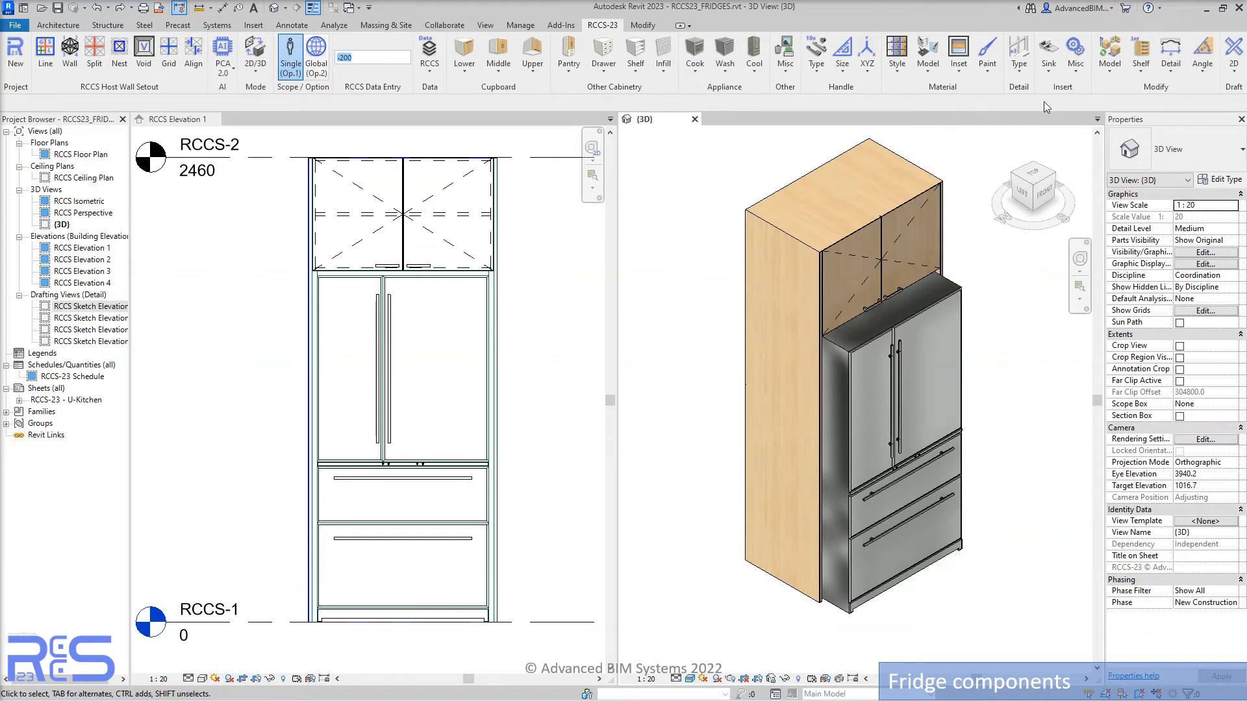
left_click(1110, 55)
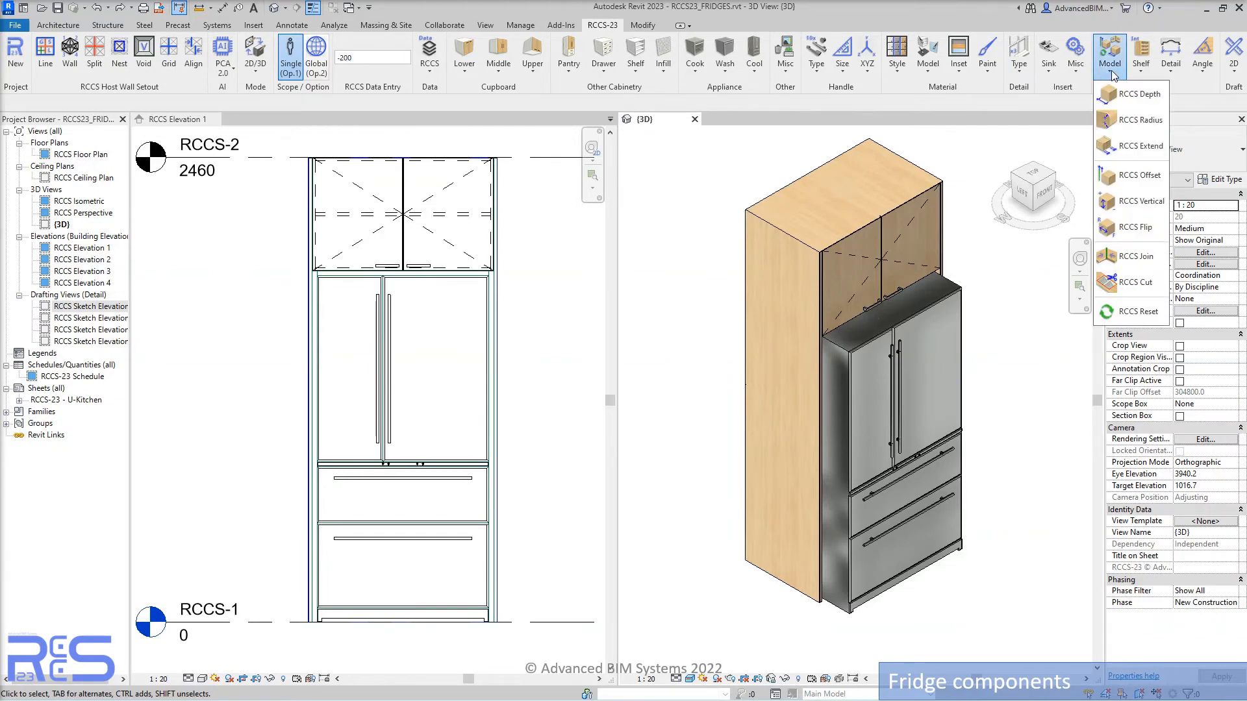
left_click(1137, 175)
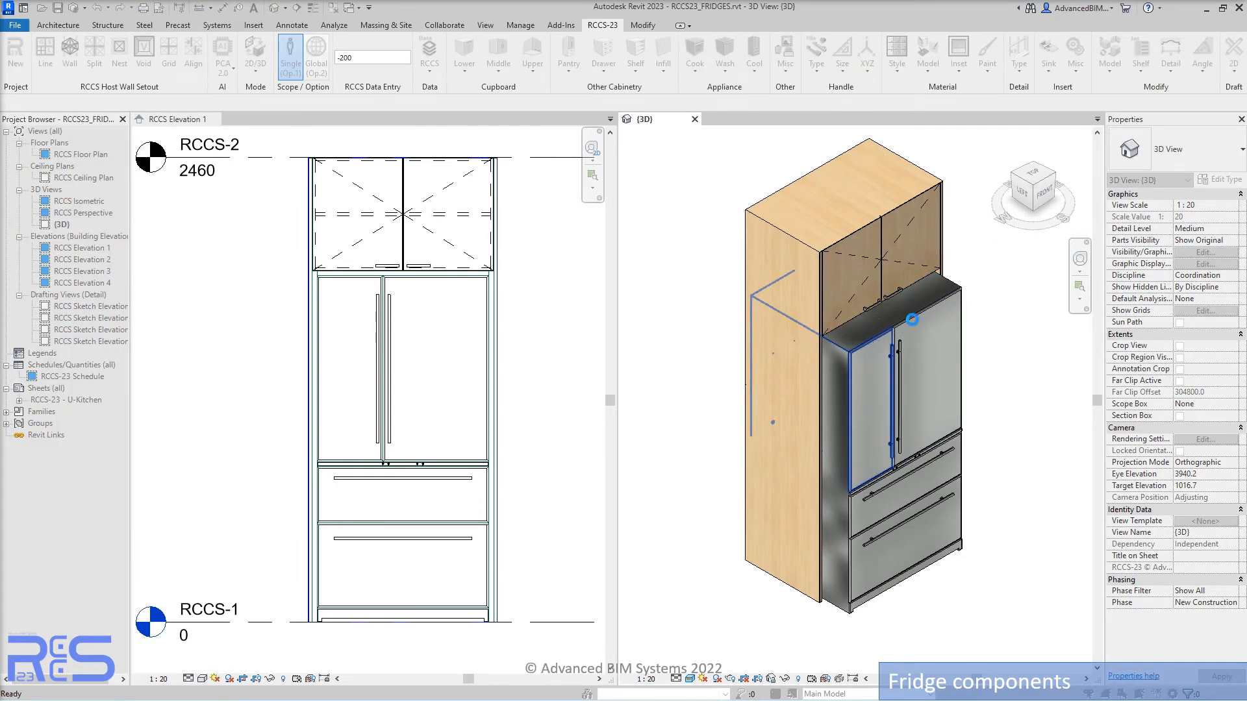
left_click(911, 319)
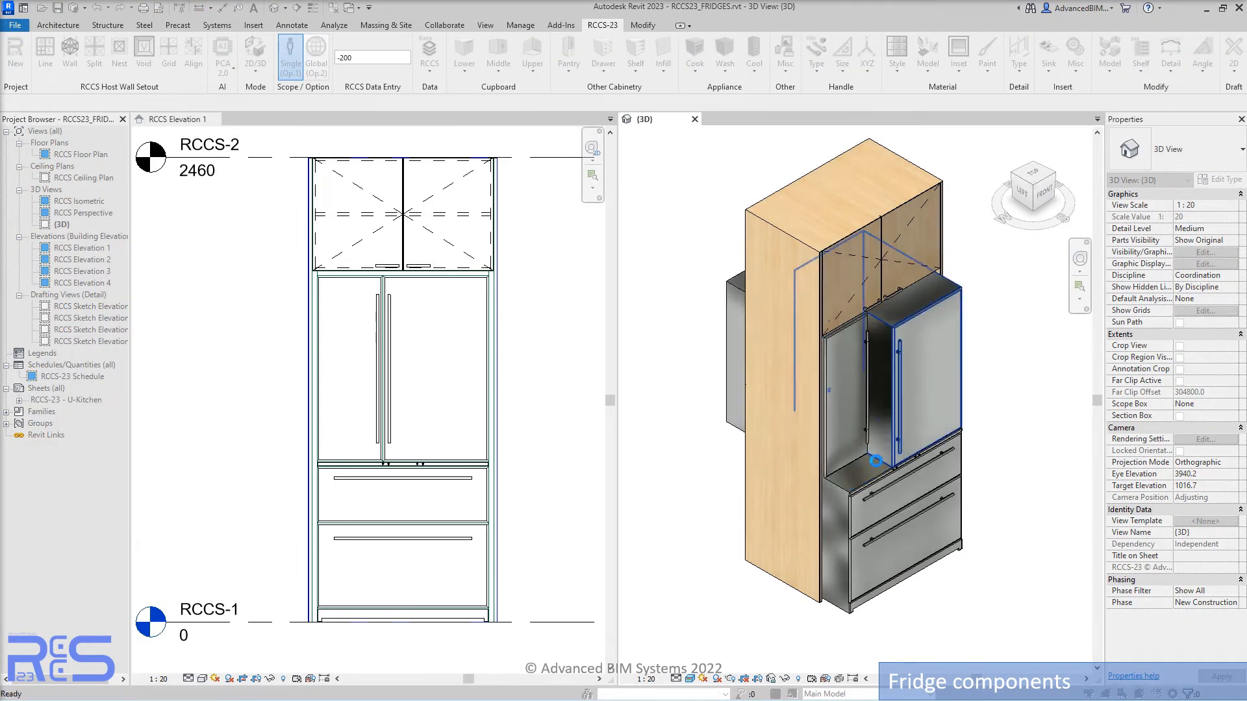
left_click(882, 479)
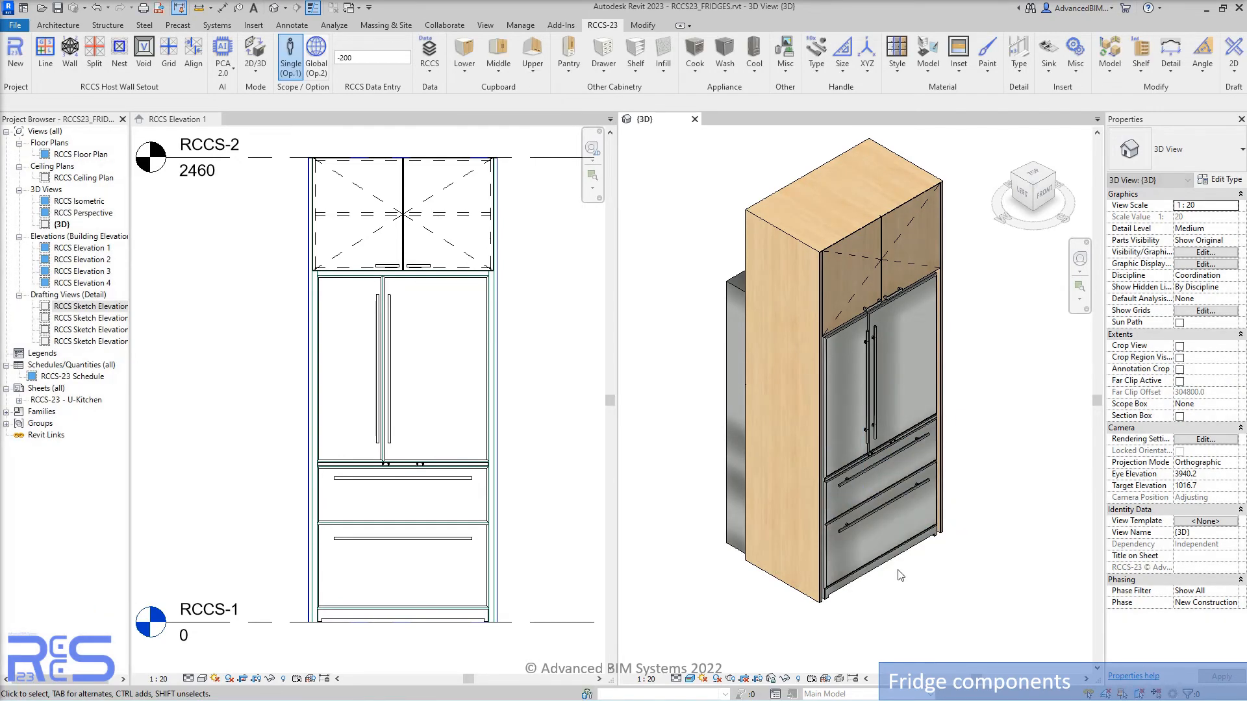
- From the front of the 3D model, place an Ice Maker on the lower part of the left fridge door
left_click(1042, 194)
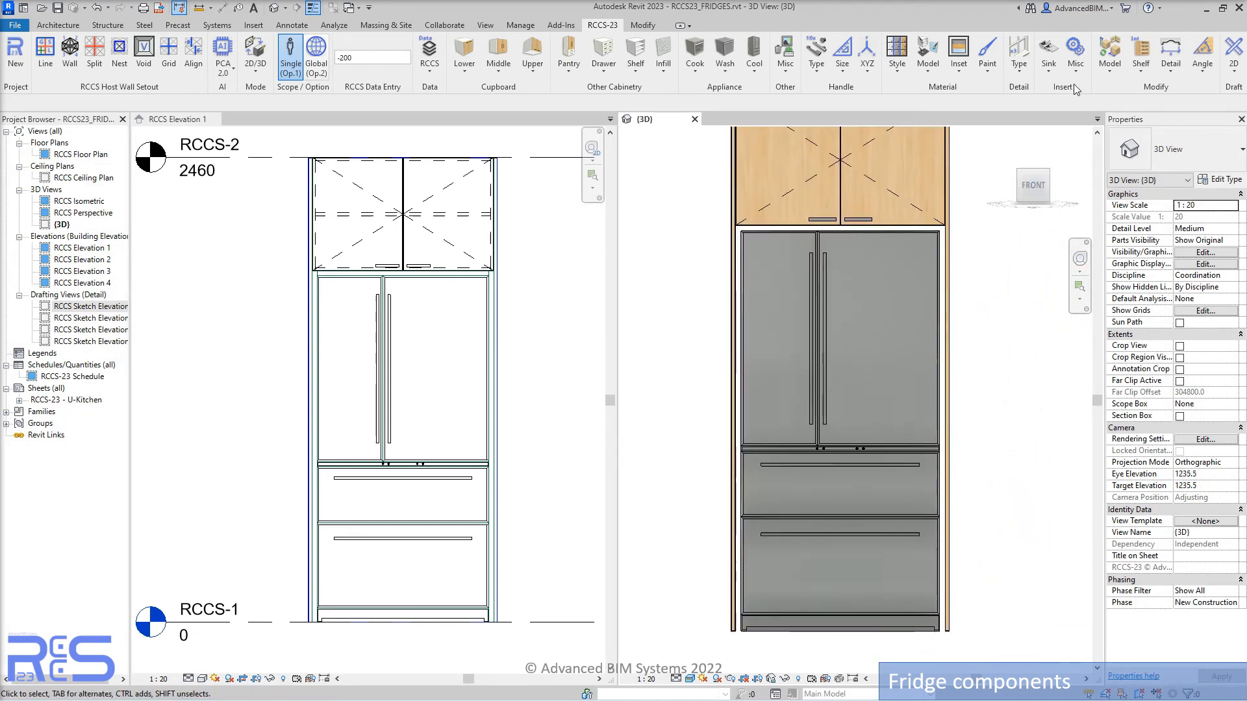
left_click(1075, 52)
left_click(1103, 151)
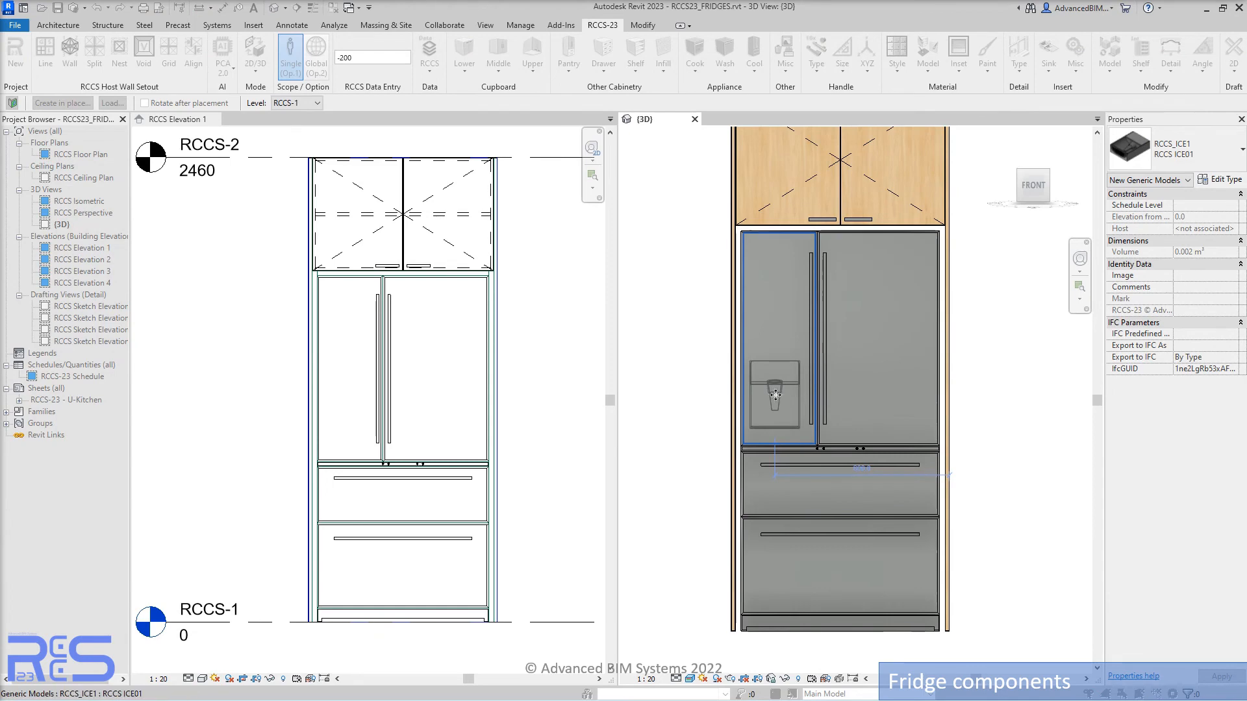
left_click(775, 393)
key("Escape")
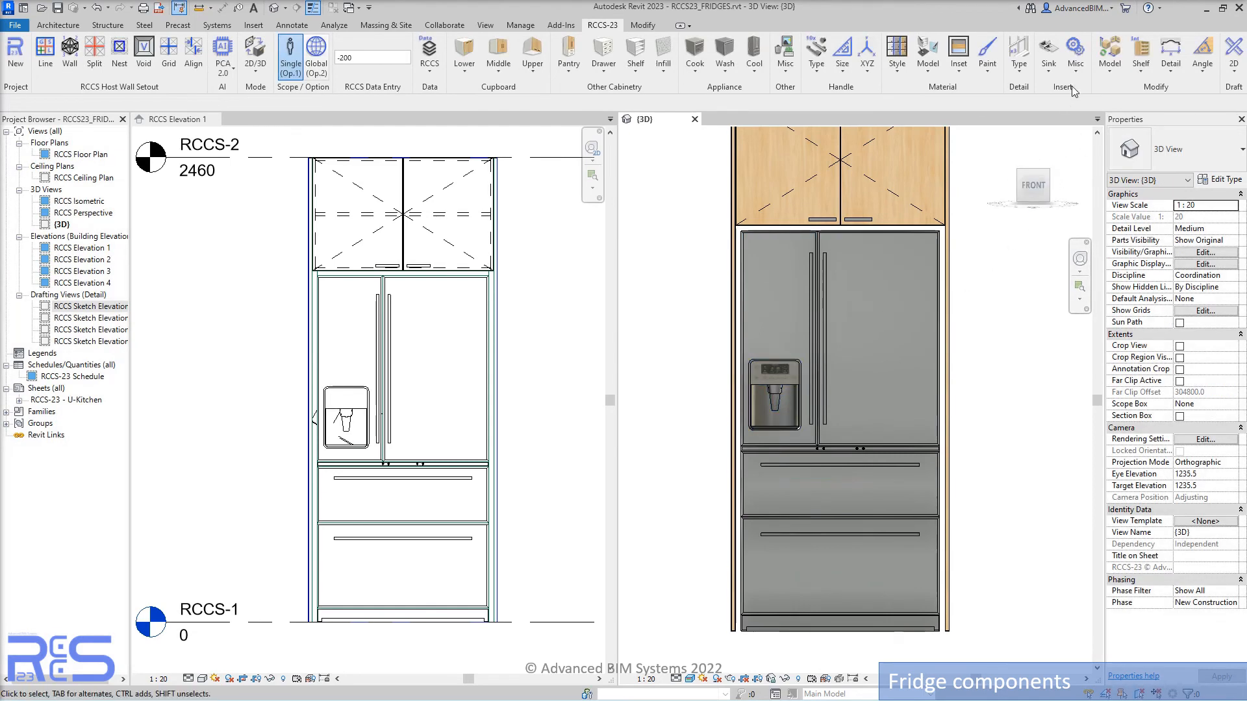
- Place a Smart Screen on the right fridge door, beside its vertical handle, and inspect the fitted fridge at an angle
left_click(1075, 55)
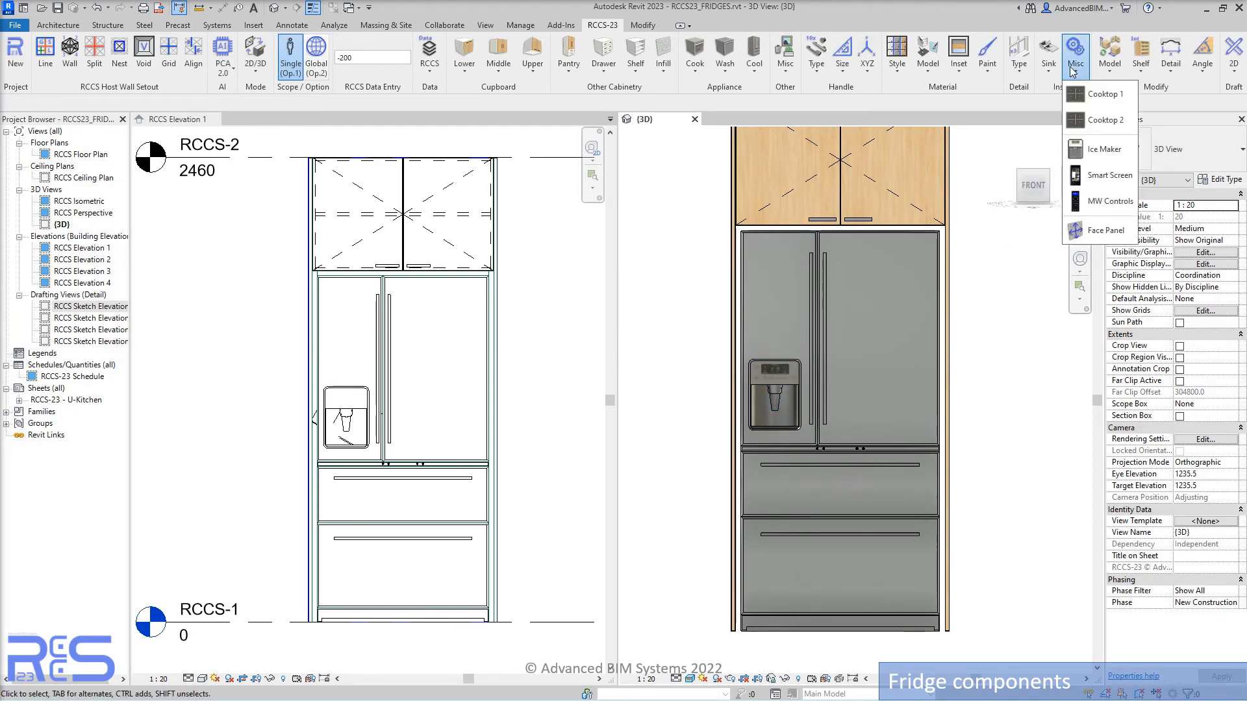
left_click(1104, 175)
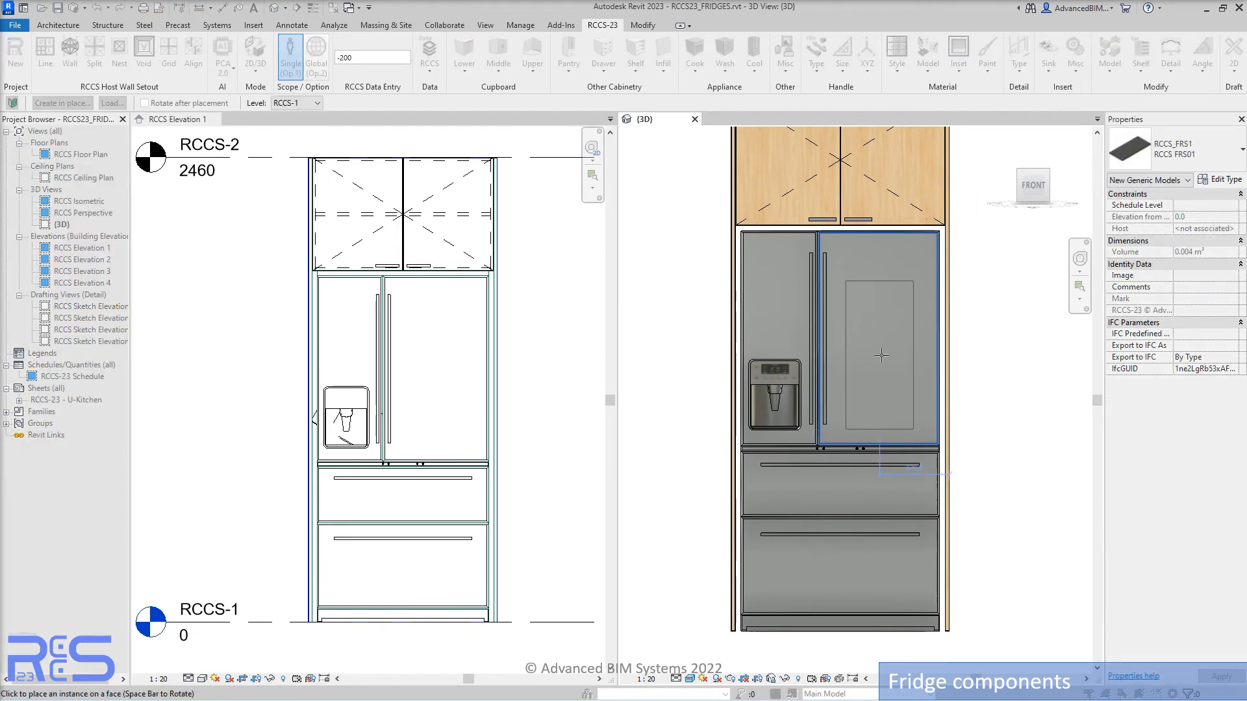
left_click(881, 355)
key("Escape")
key("Escape")
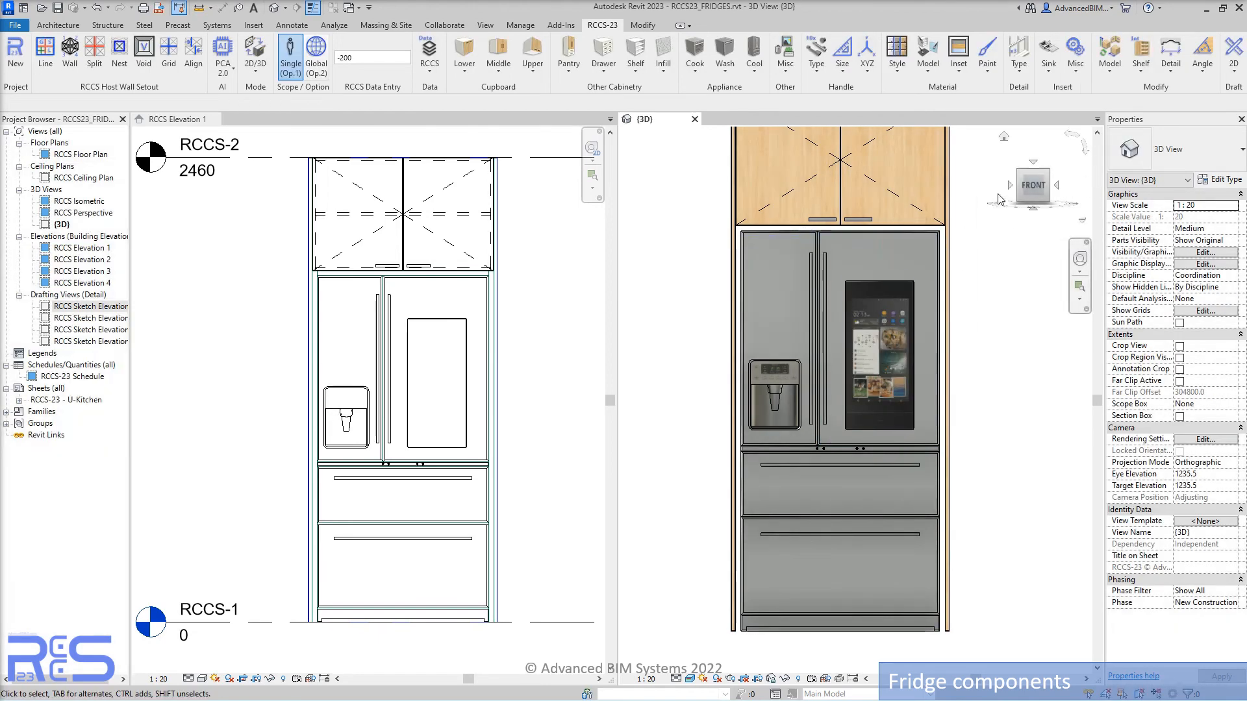
left_click_drag(1021, 174, 1002, 212)
scroll(952, 420, "up", 5)
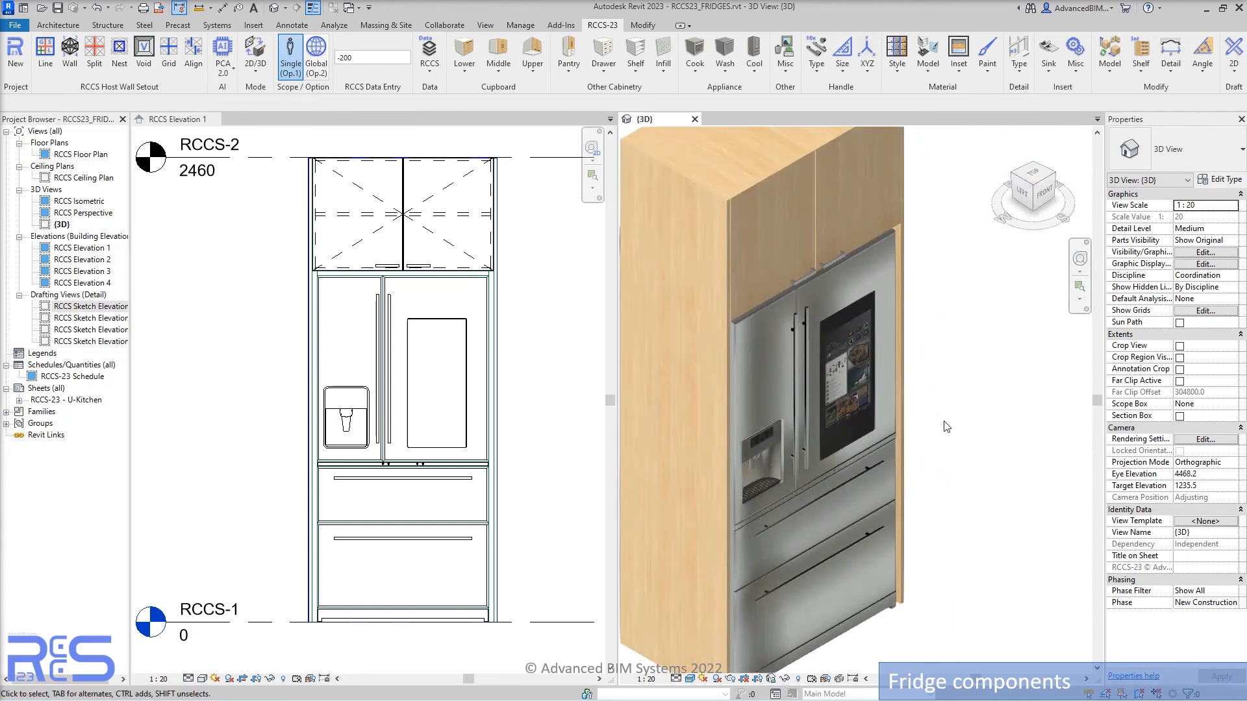